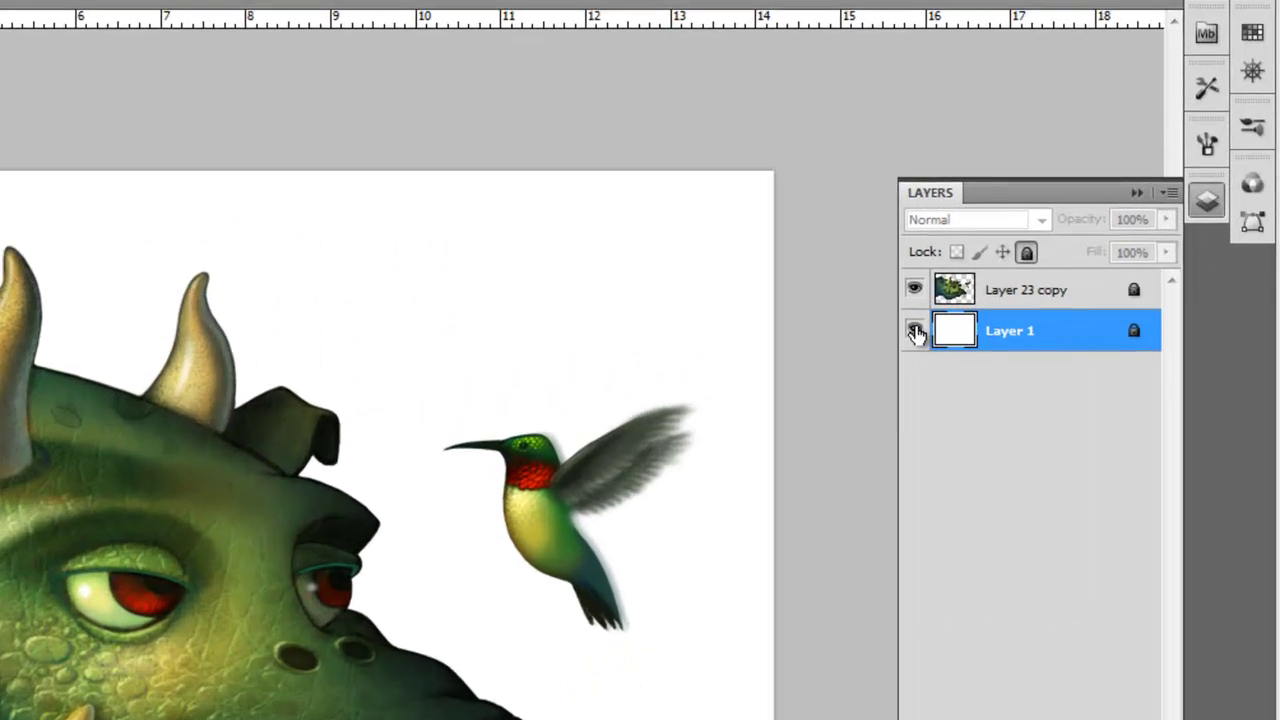
Briefly hide and reshow the white background and dragon/hummingbird layers to check them.
left_click(1031, 274)
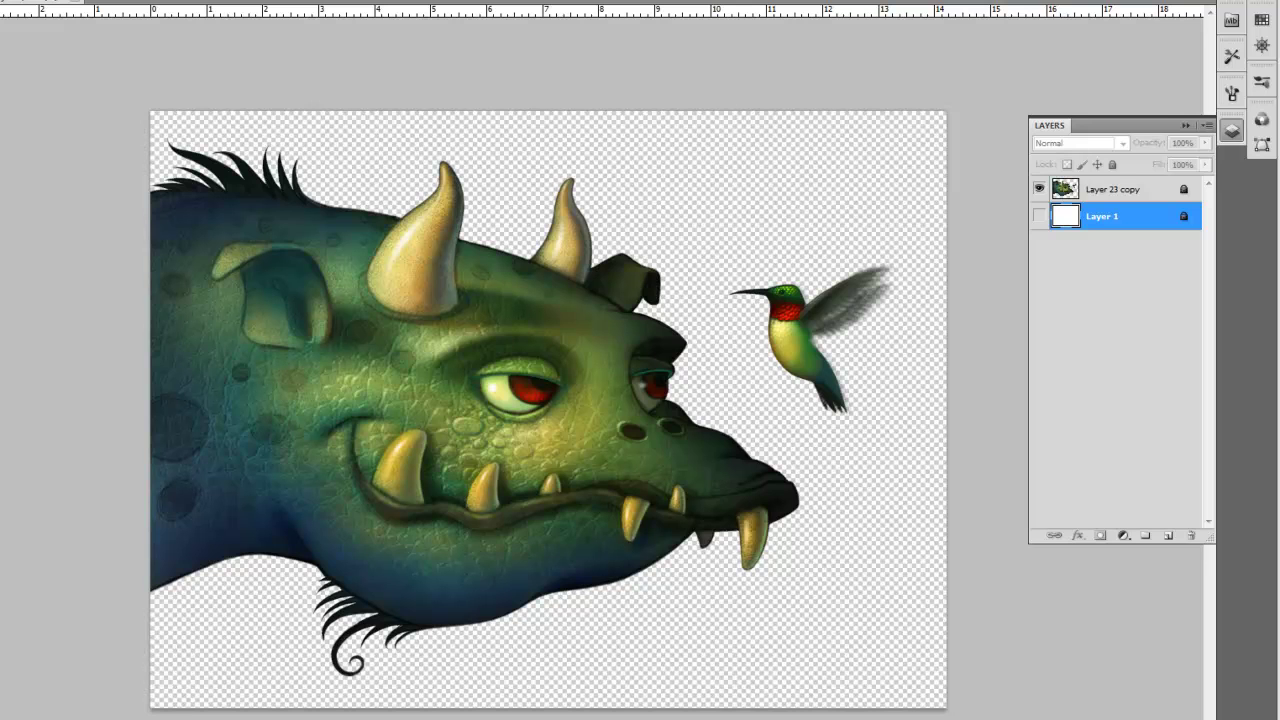
left_click(1039, 216)
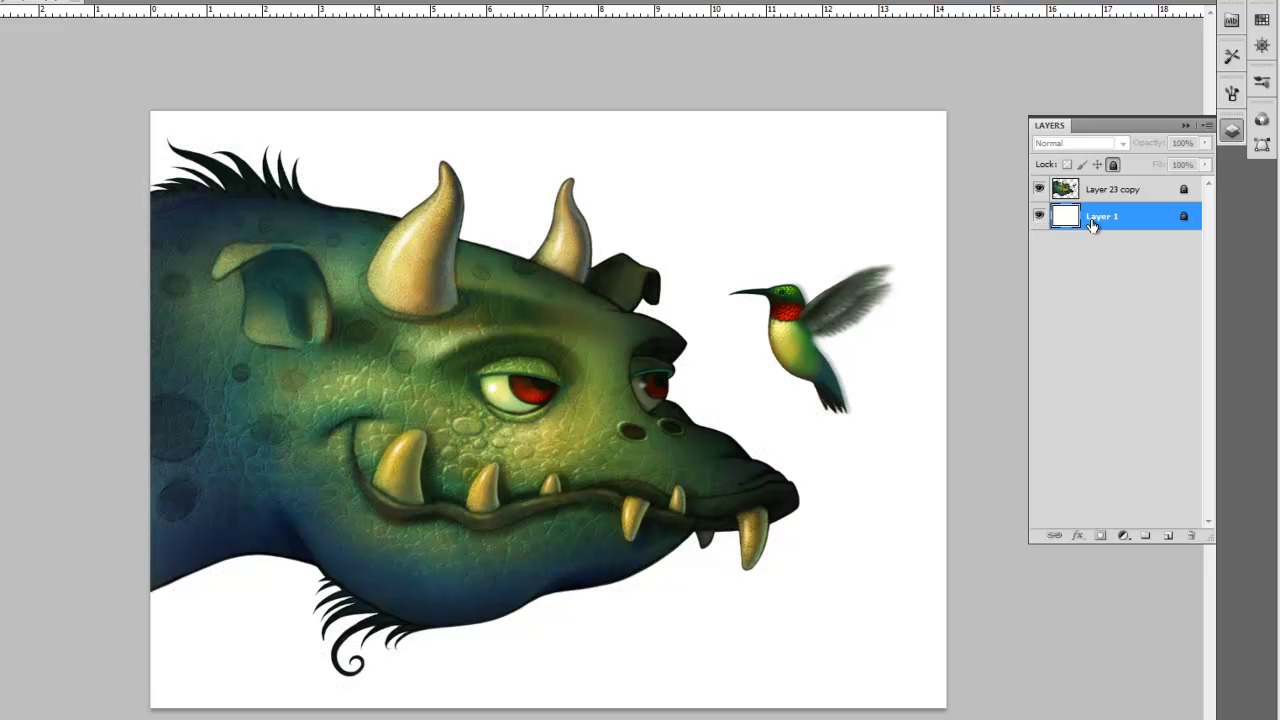
left_click(1039, 189)
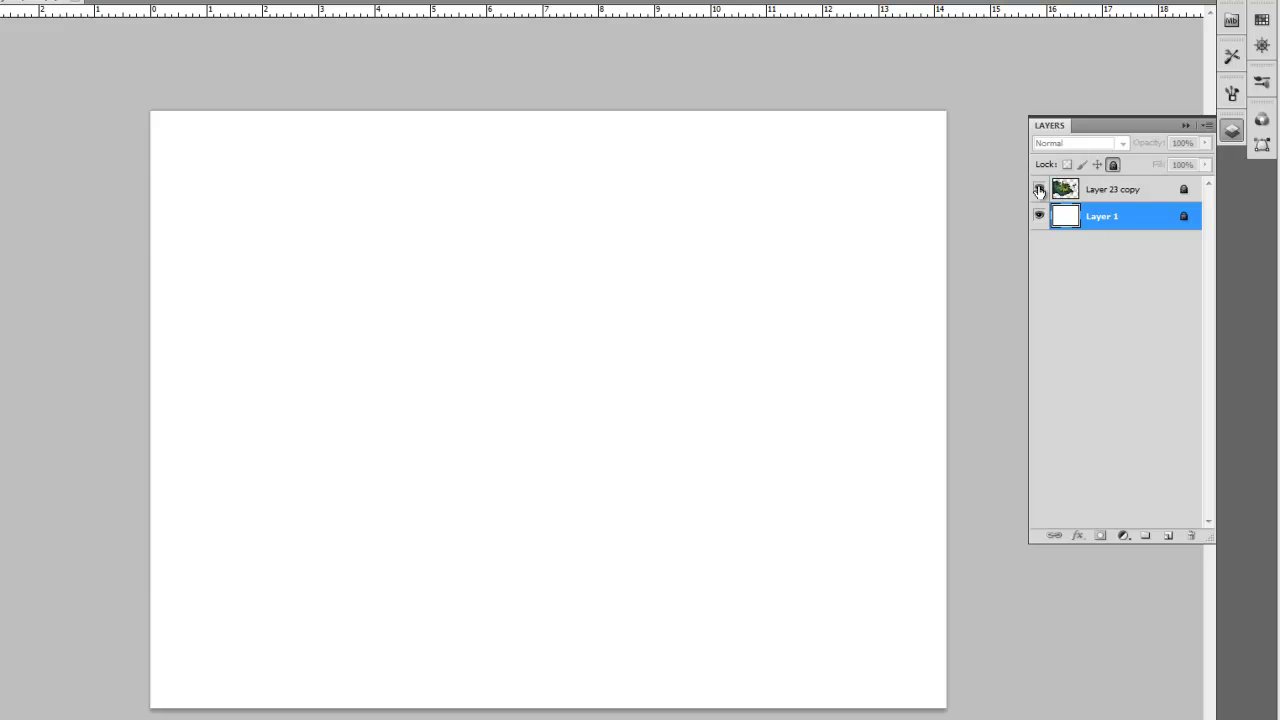
left_click(1039, 189)
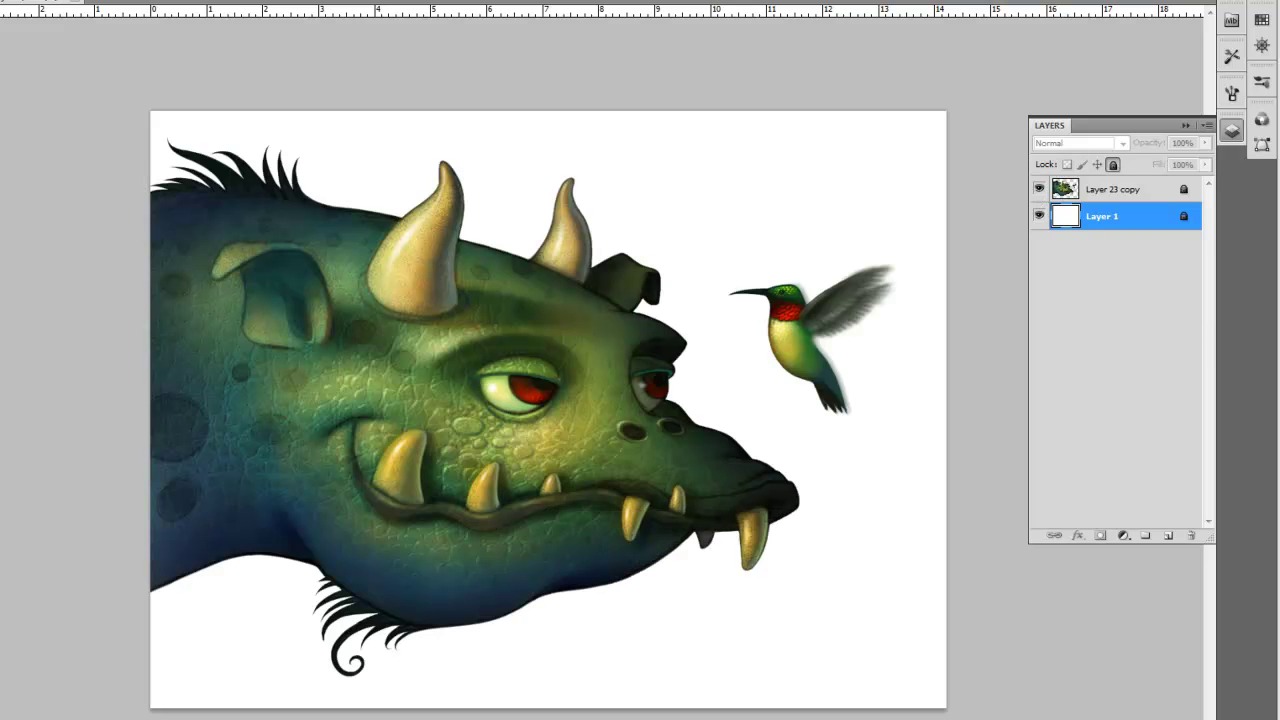
Drag in the forest photo and scale it to about 487%, aligning its corner to cover the canvas.
left_click_drag(1165, 455, 874, 443)
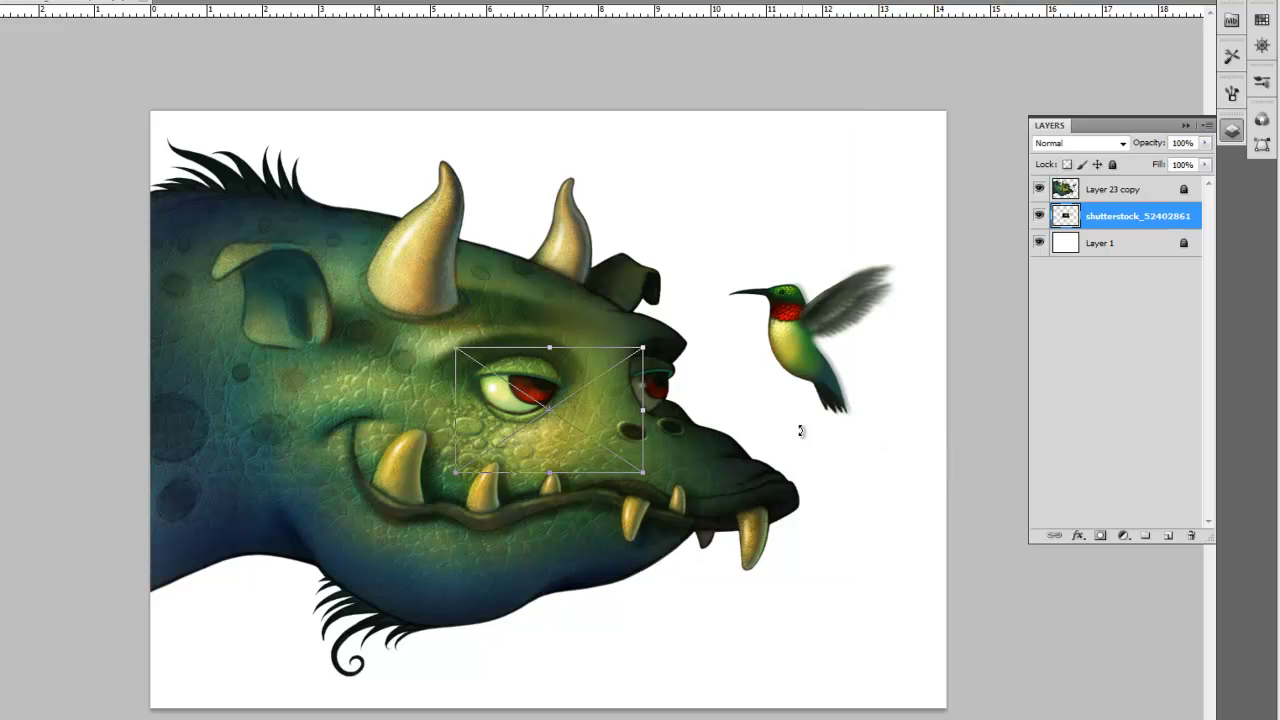
left_click_drag(585, 401, 733, 217)
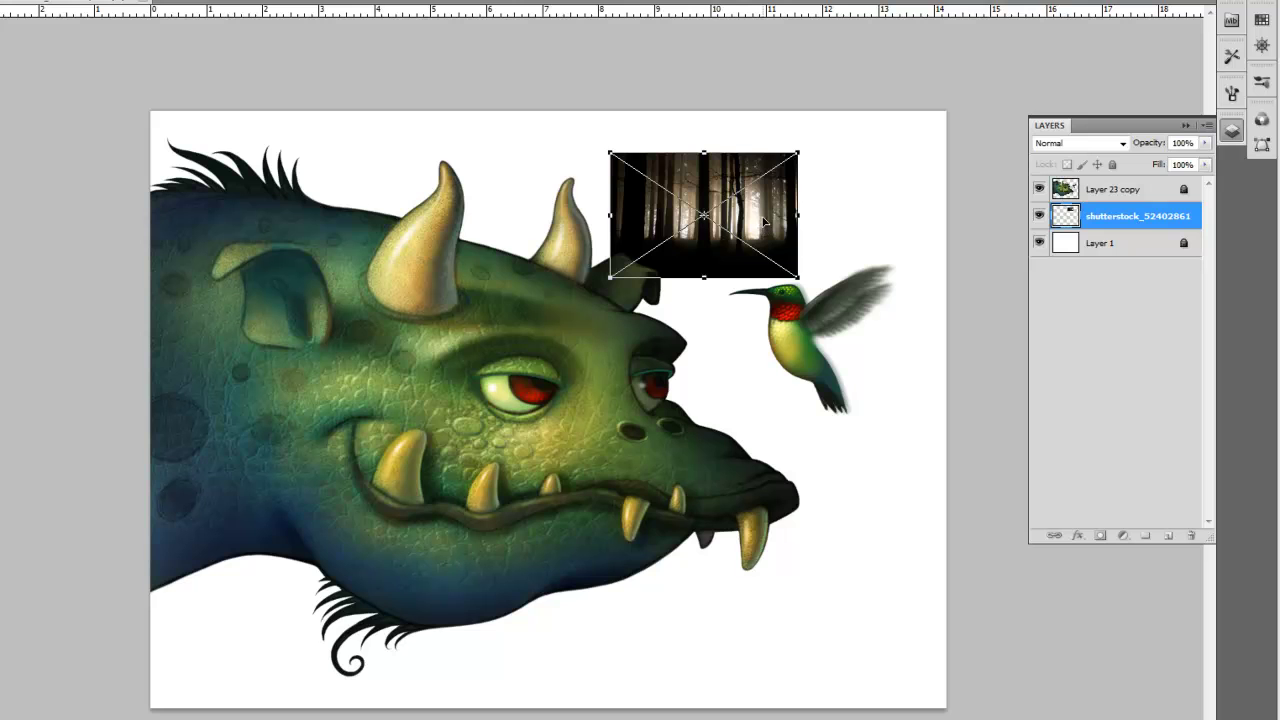
left_click_drag(764, 221, 356, 202)
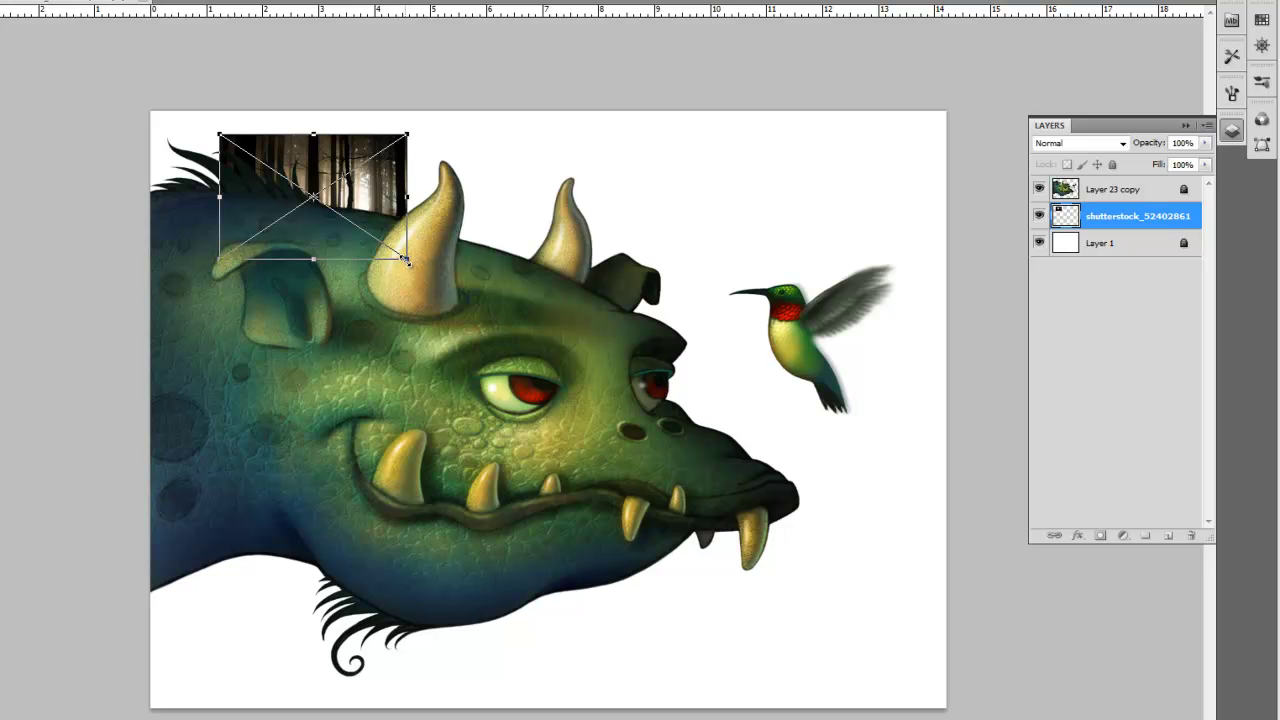
left_click_drag(405, 259, 992, 712)
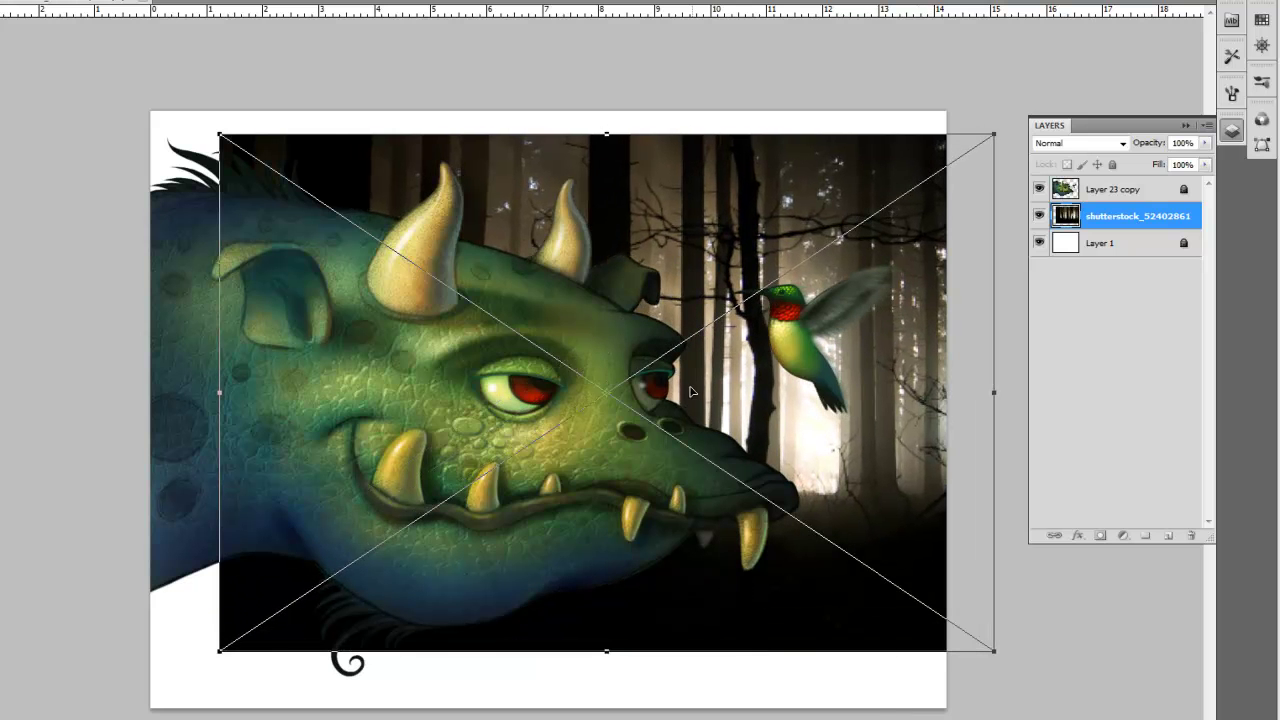
left_click_drag(690, 390, 659, 393)
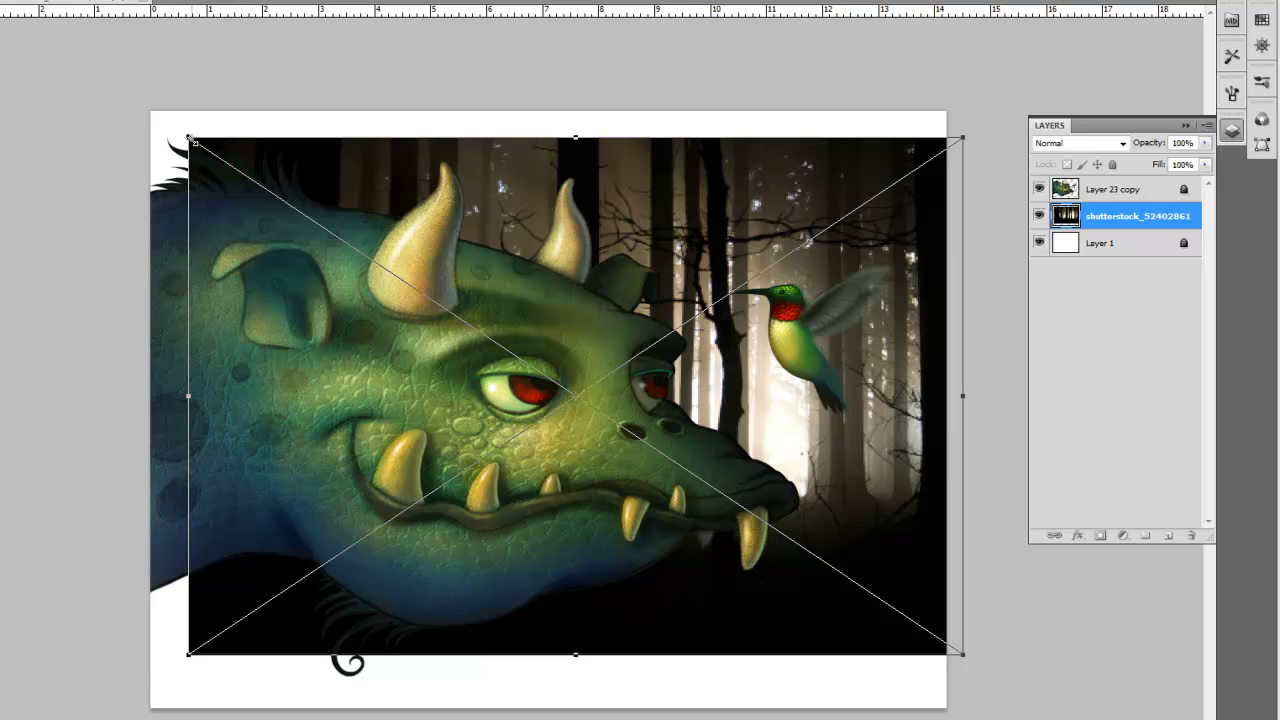
left_click_drag(189, 136, 134, 101)
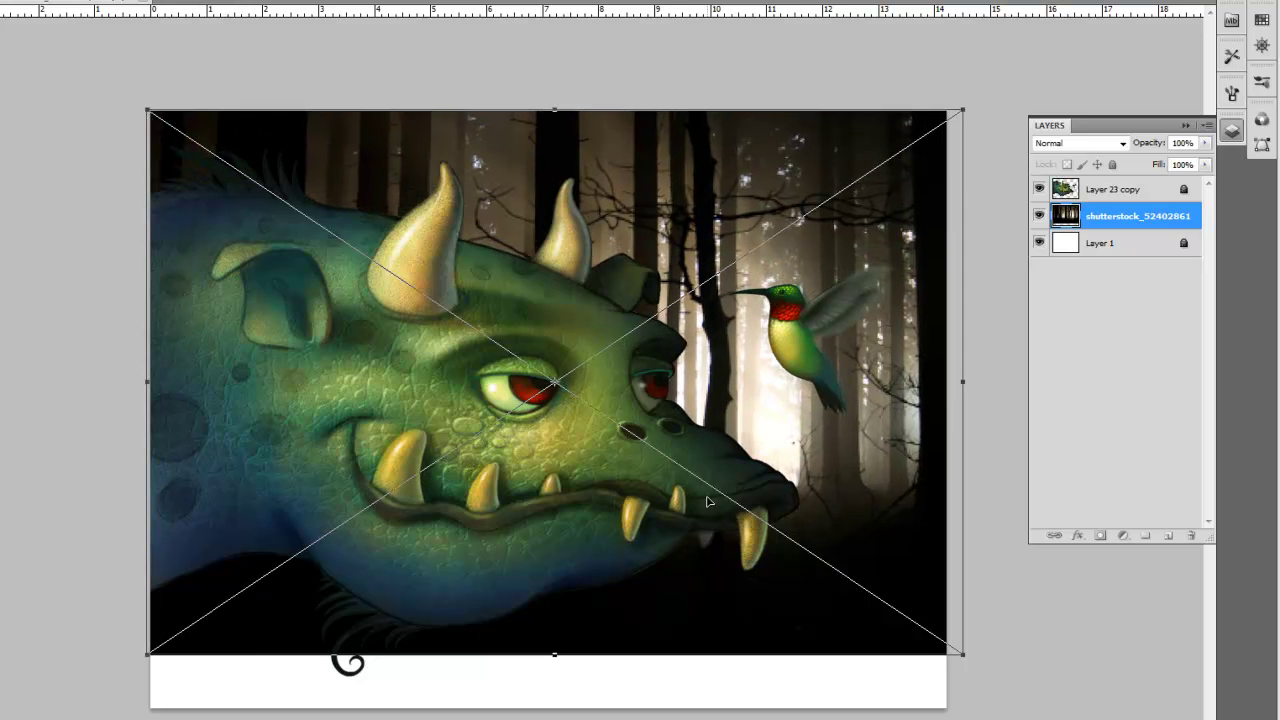
left_click_drag(958, 648, 1003, 708)
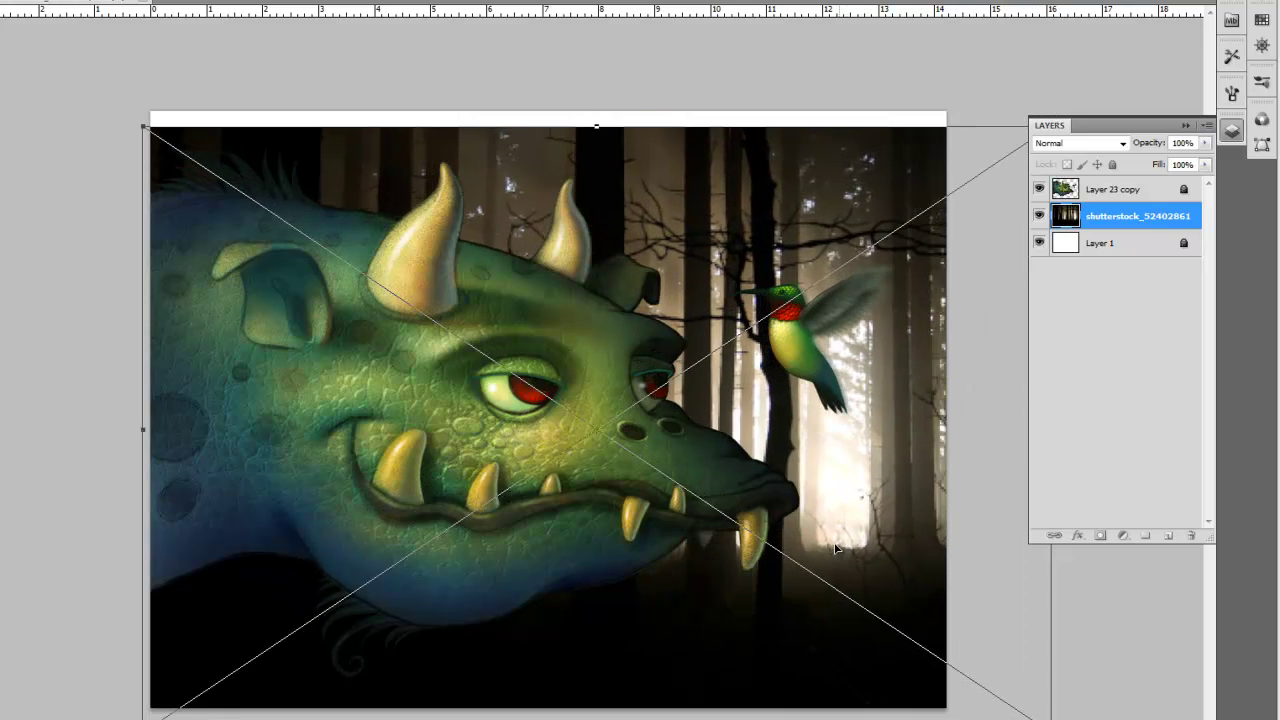
left_click_drag(842, 534, 797, 518)
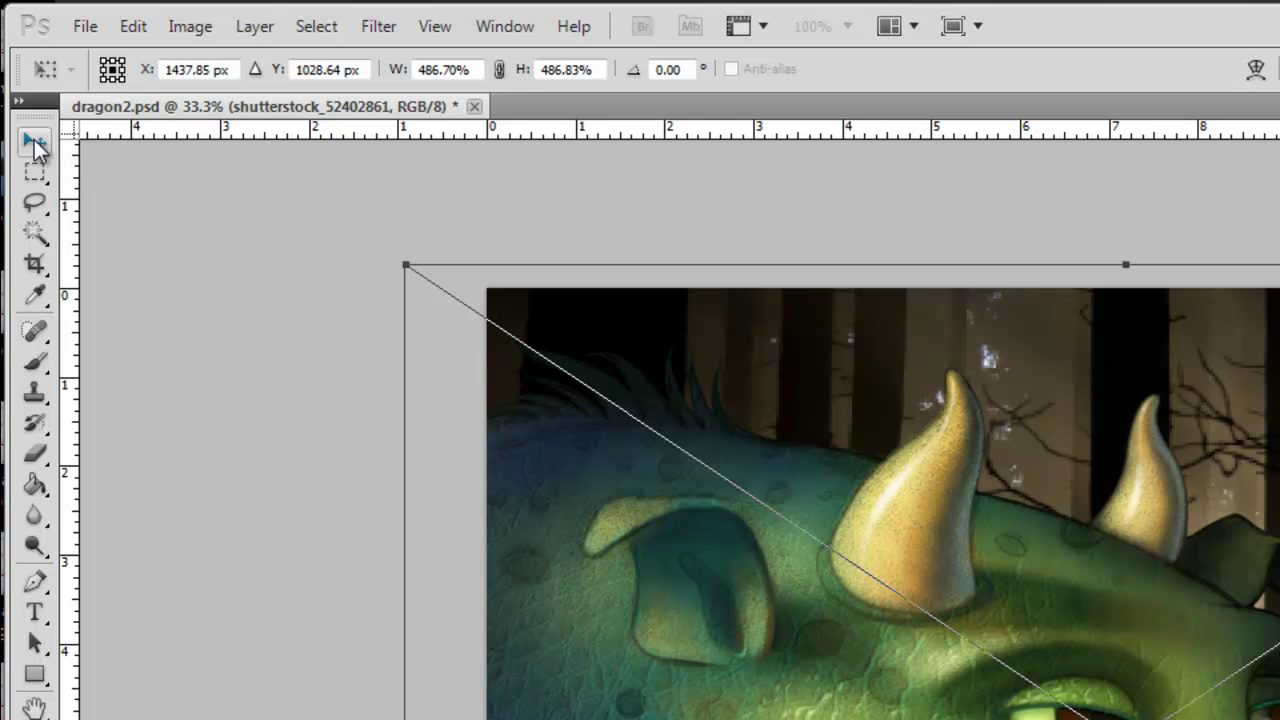
Commit the placed forest photo and rasterize it with Layer > Rasterize > Layer.
left_click(28, 140)
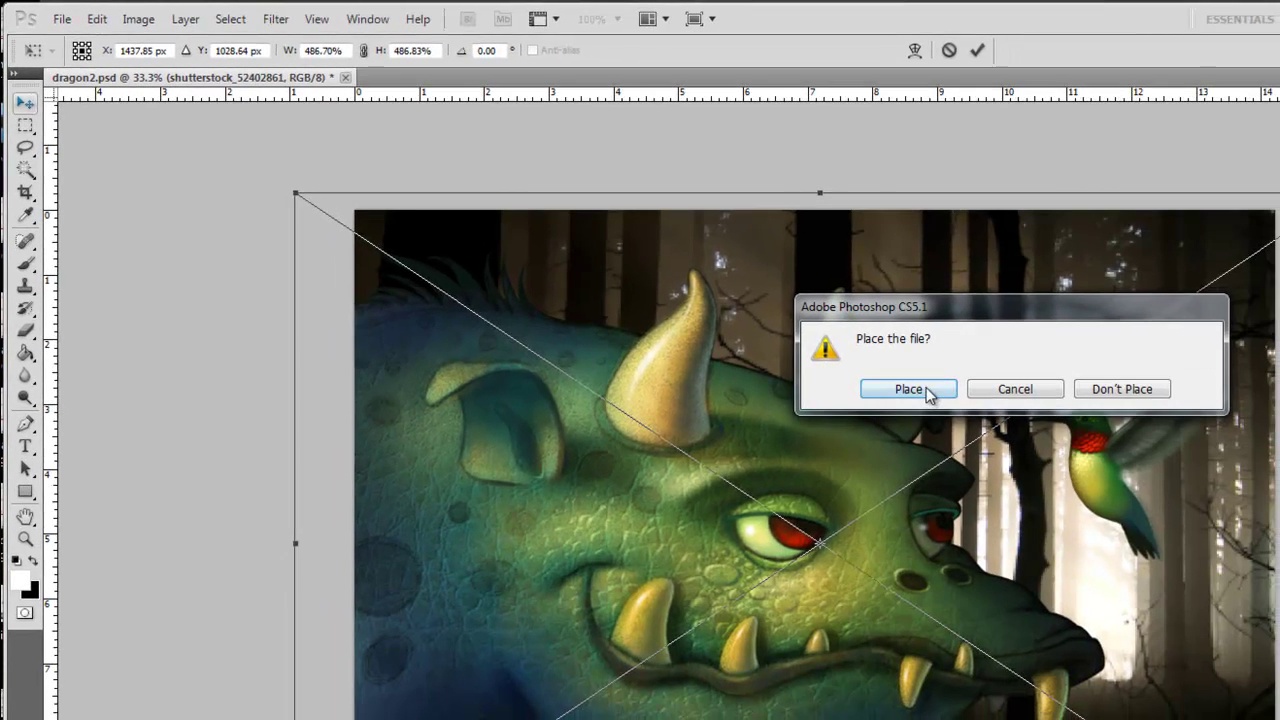
left_click(926, 387)
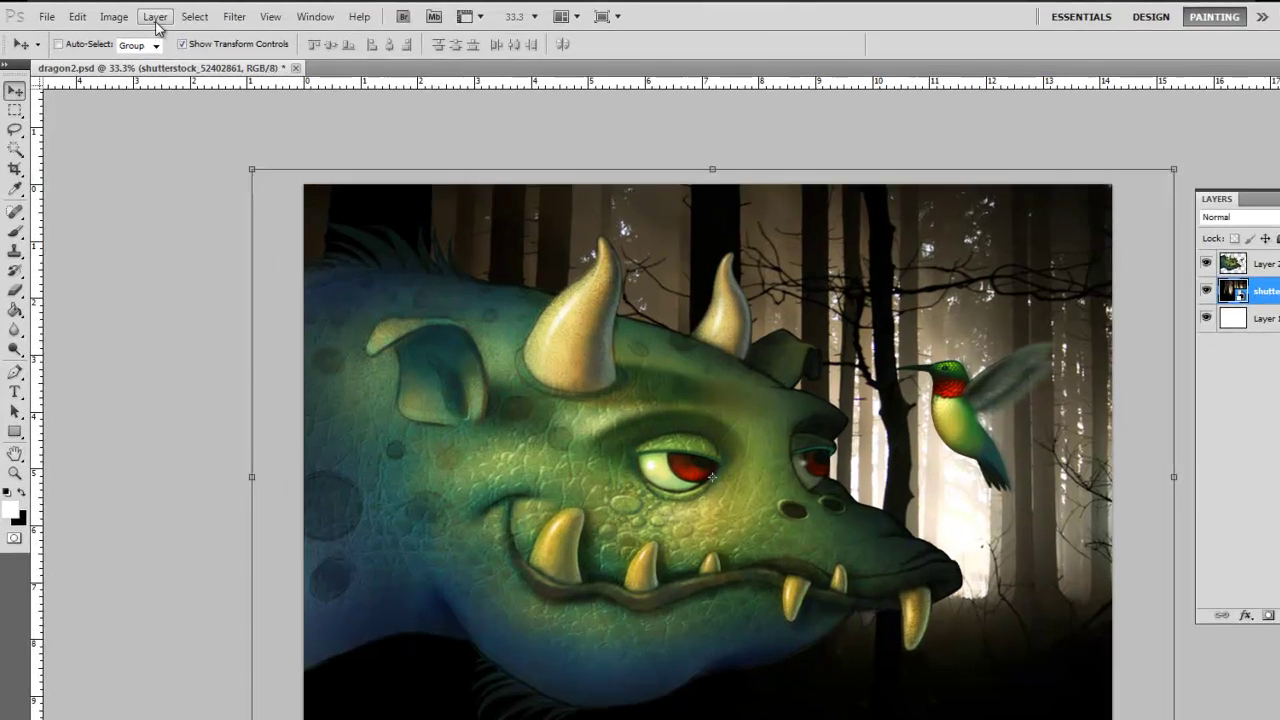
left_click(137, 14)
mouse_move(205, 343)
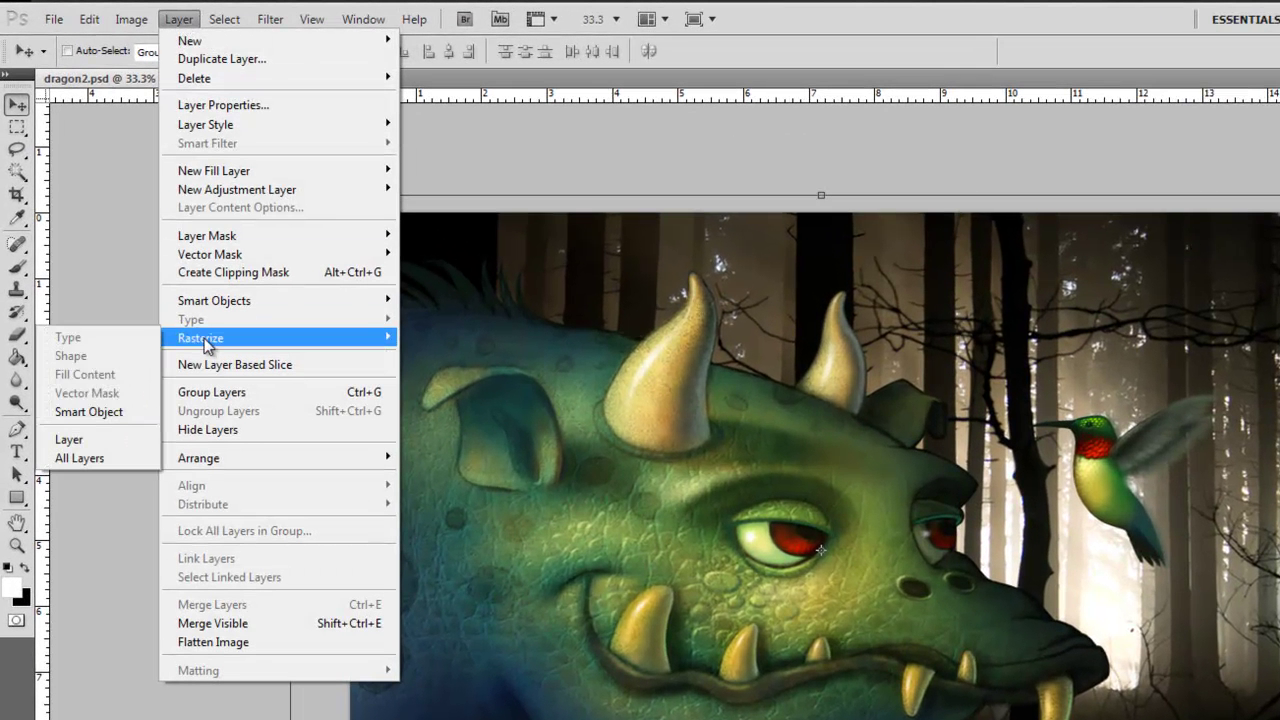
left_click(100, 445)
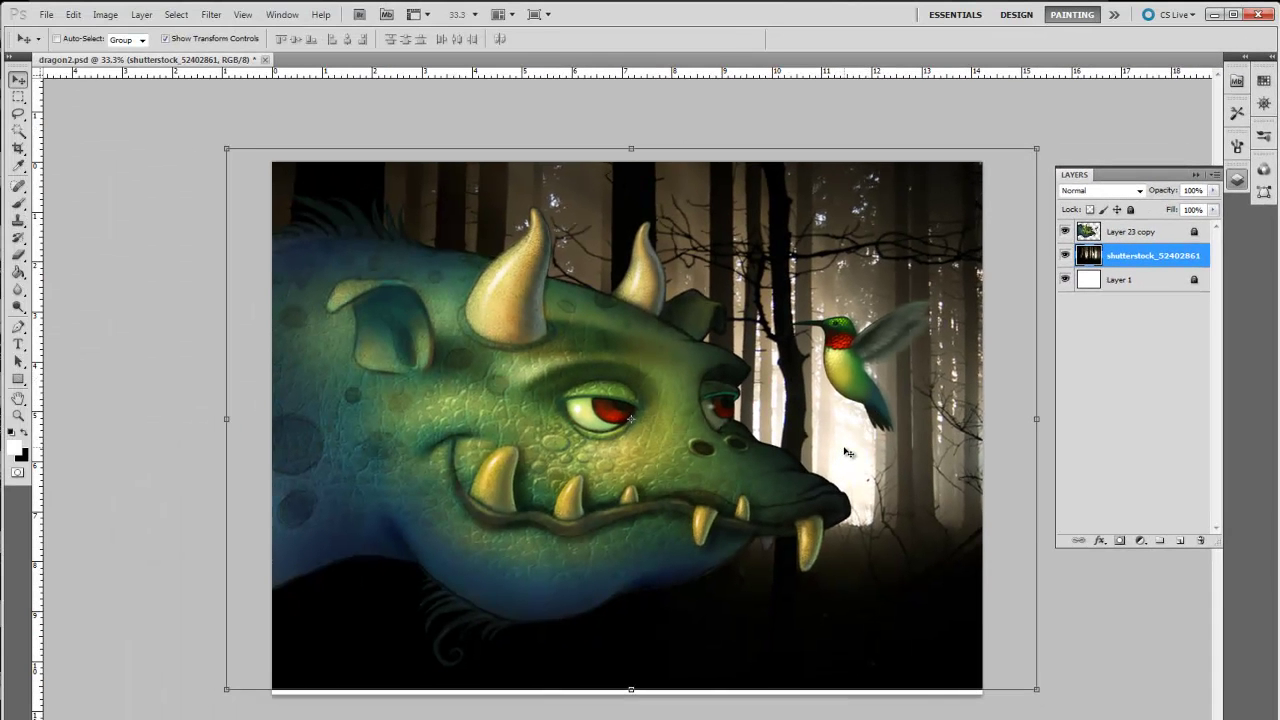
Reposition the forest layer, stretching it down over the bottom strip and slightly wider.
left_click_drag(845, 452, 818, 430)
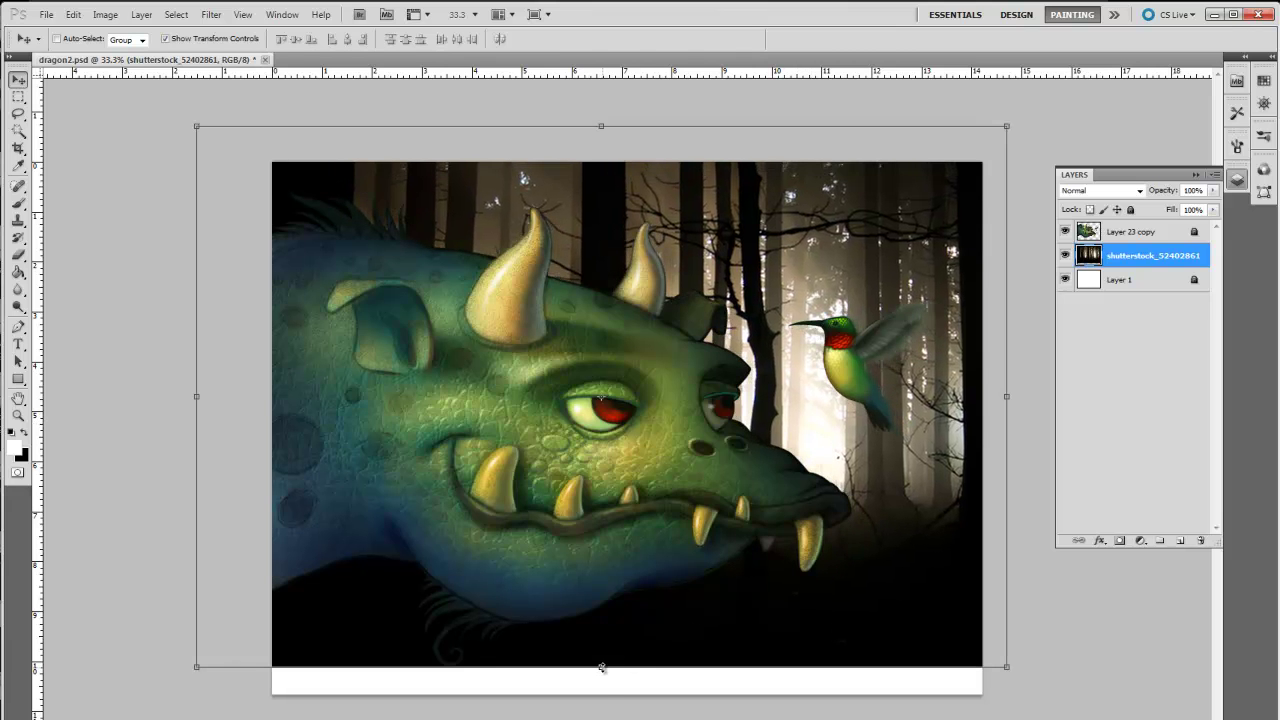
left_click_drag(601, 667, 601, 719)
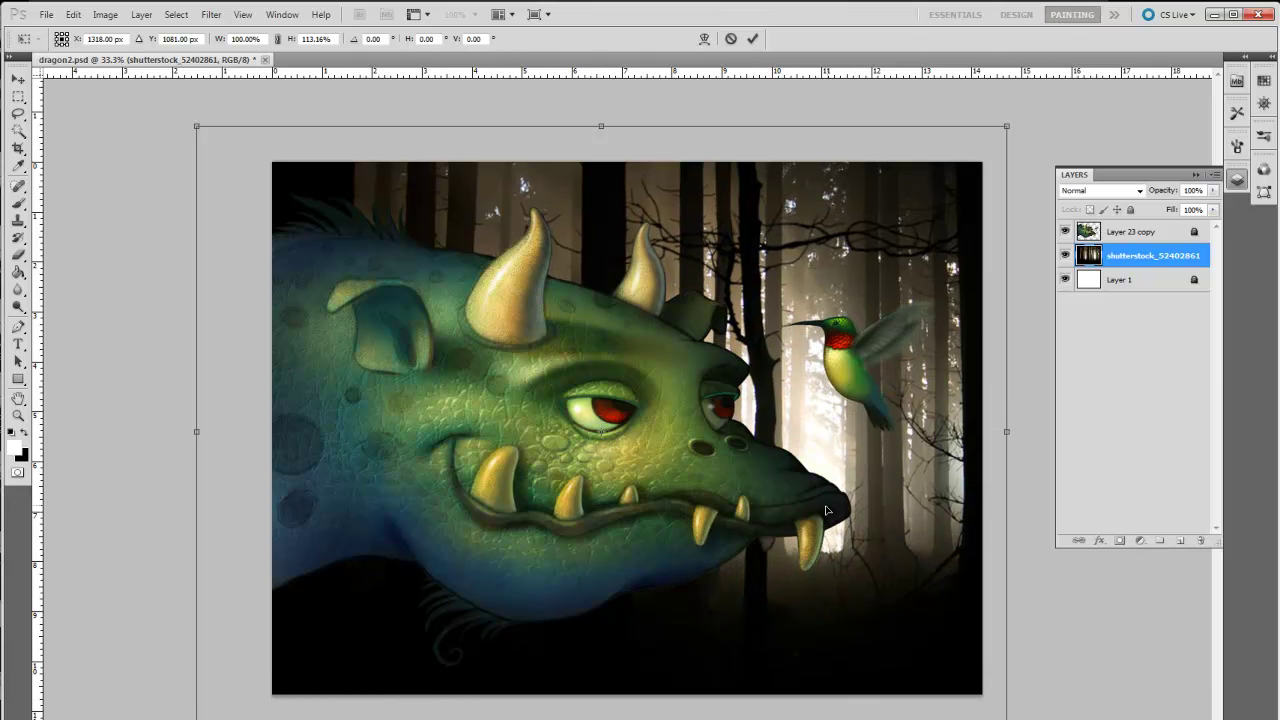
left_click_drag(852, 492, 881, 496)
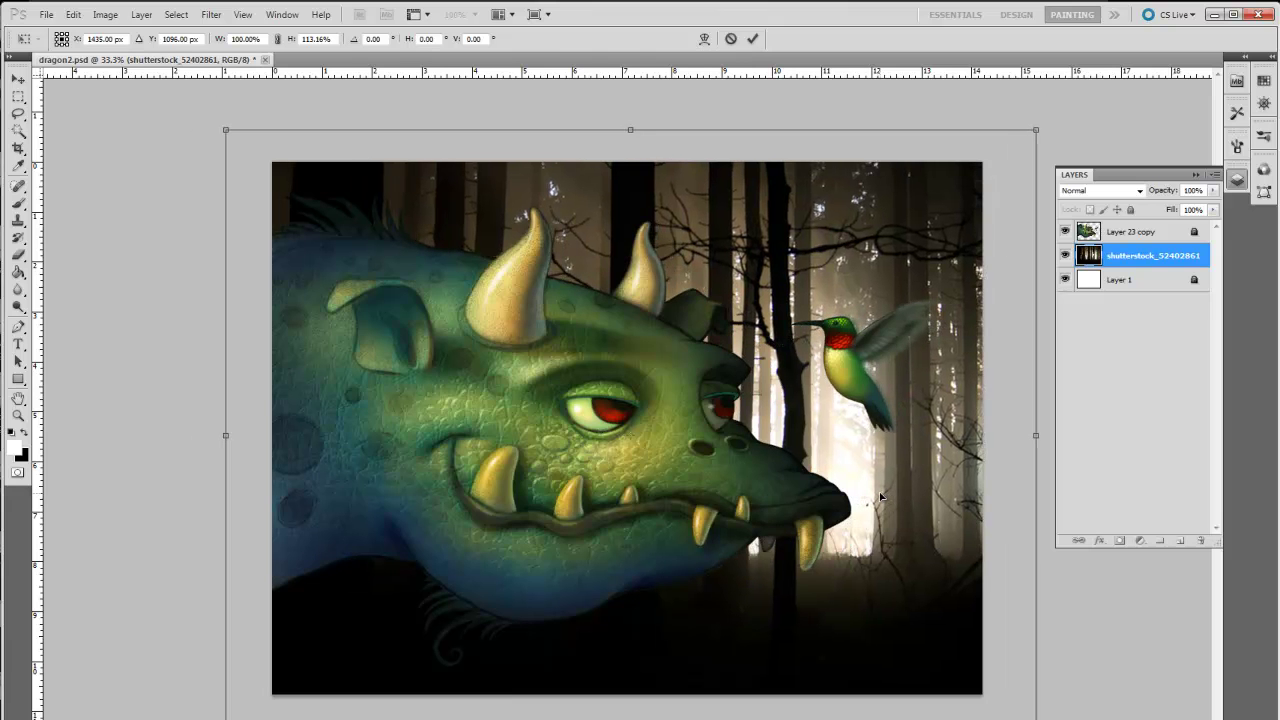
left_click_drag(851, 446, 821, 436)
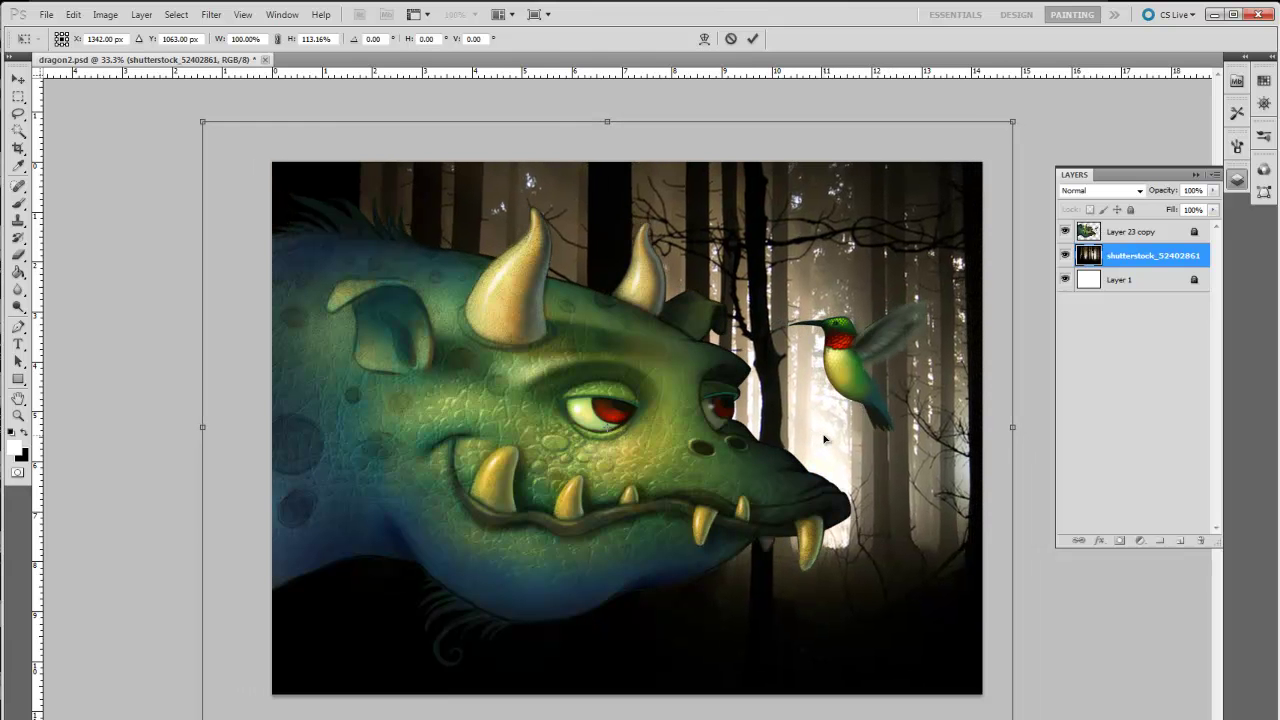
left_click_drag(1013, 427, 1031, 427)
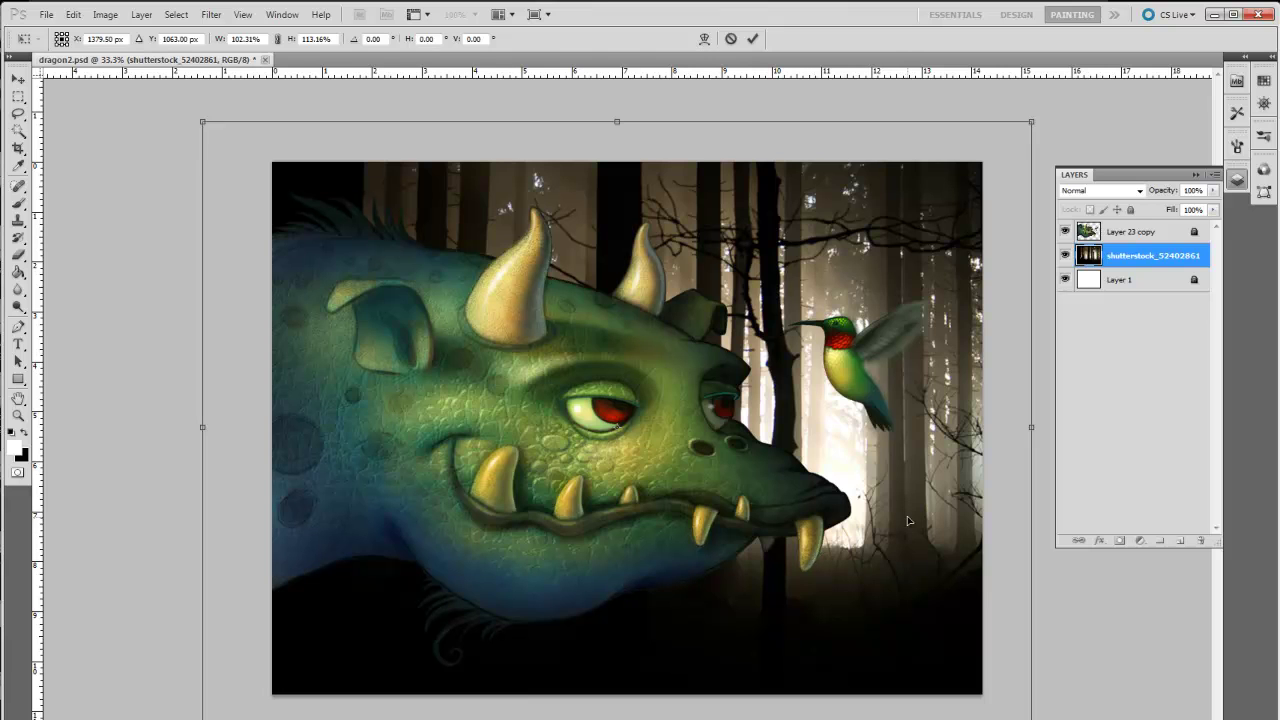
left_click_drag(845, 422, 861, 419)
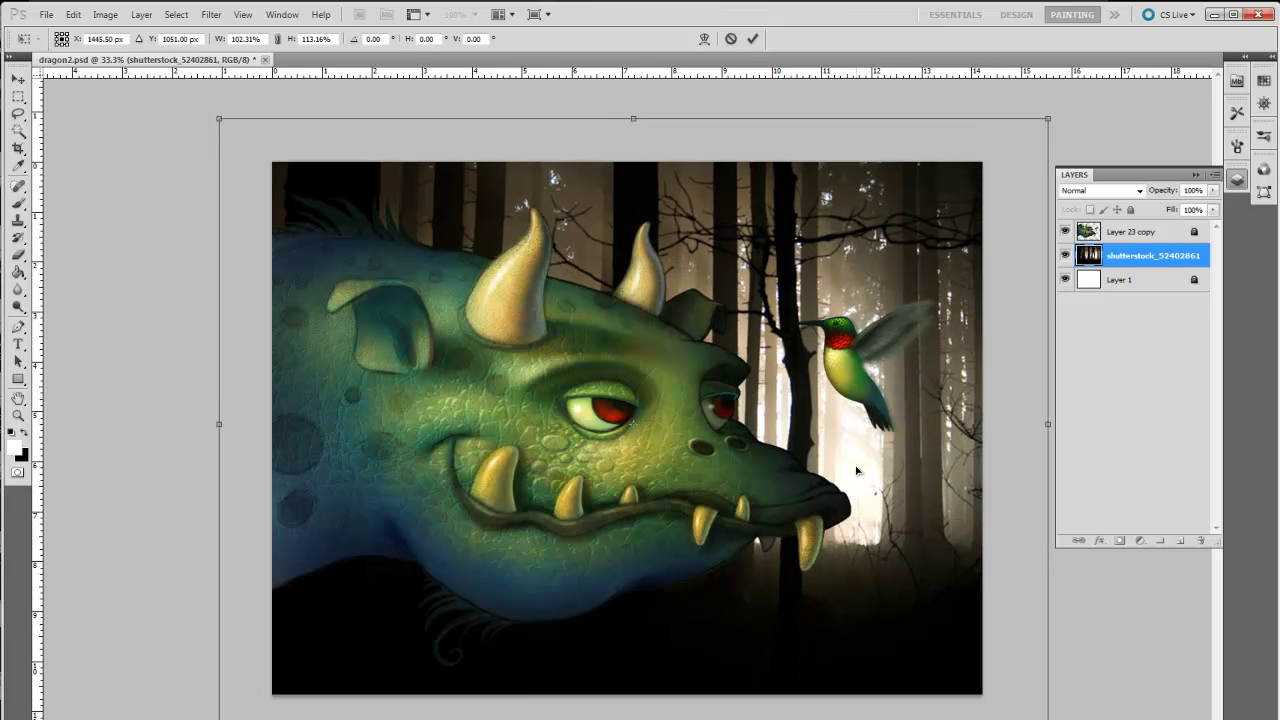
left_click_drag(852, 454, 850, 458)
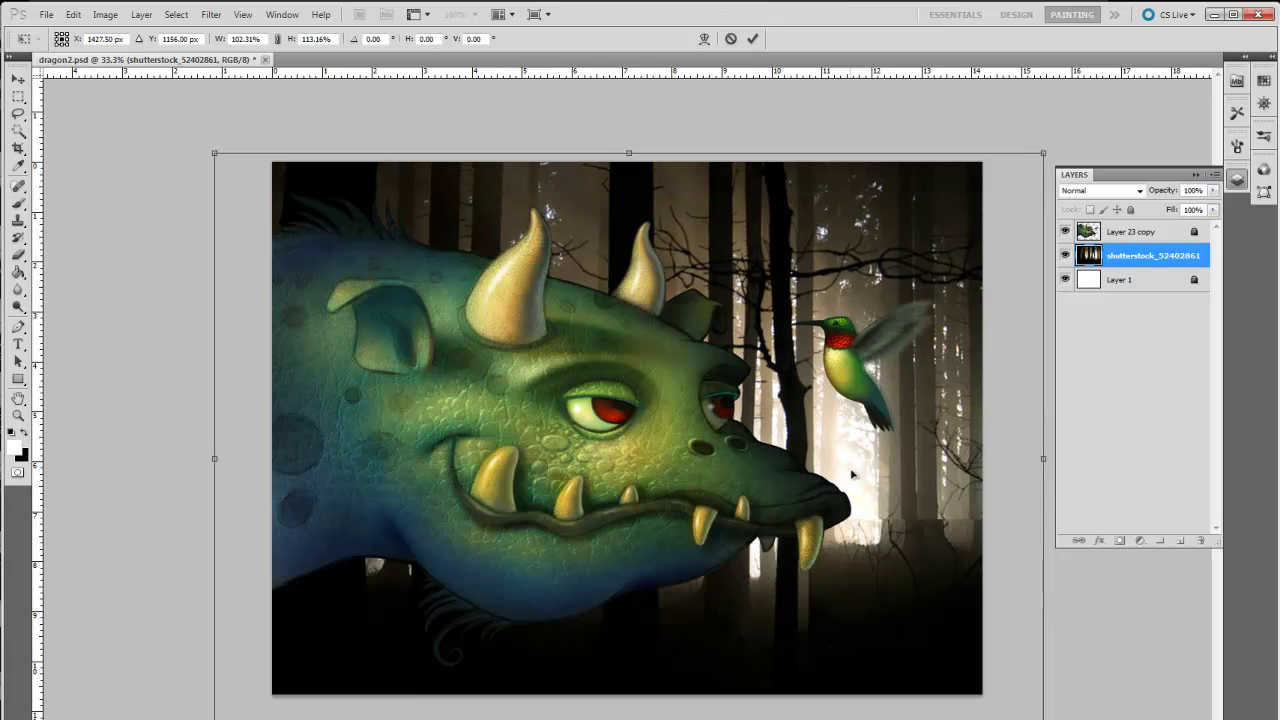
mouse_move(852, 474)
left_mouse_down()
mouse_move(852, 489)
mouse_move(854, 455)
mouse_move(852, 483)
left_mouse_up()
Fine-nudge the forest, raise its top edge, and apply the transform at about 102.31% × 114.55%.
key("shift+Up")
key("shift+Up")
key("shift+Up")
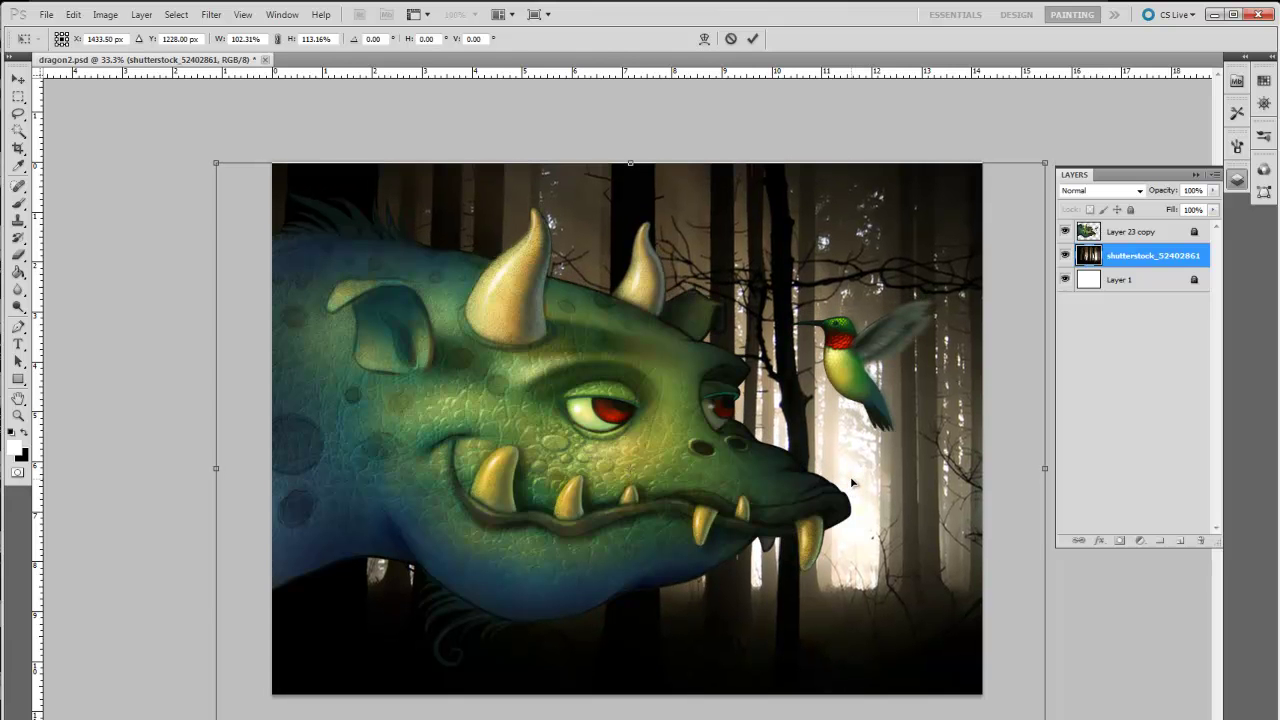
mouse_move(852, 483)
left_mouse_down()
mouse_move(857, 439)
mouse_move(852, 483)
left_mouse_up()
left_click_drag(630, 164, 630, 157)
left_click_drag(787, 425, 772, 427)
key("Left")
key("Left")
key("Left")
key("Left")
key("Left")
key("Left")
key("Left")
key("Left")
key("Left")
key("Left")
key("Left")
key("Left")
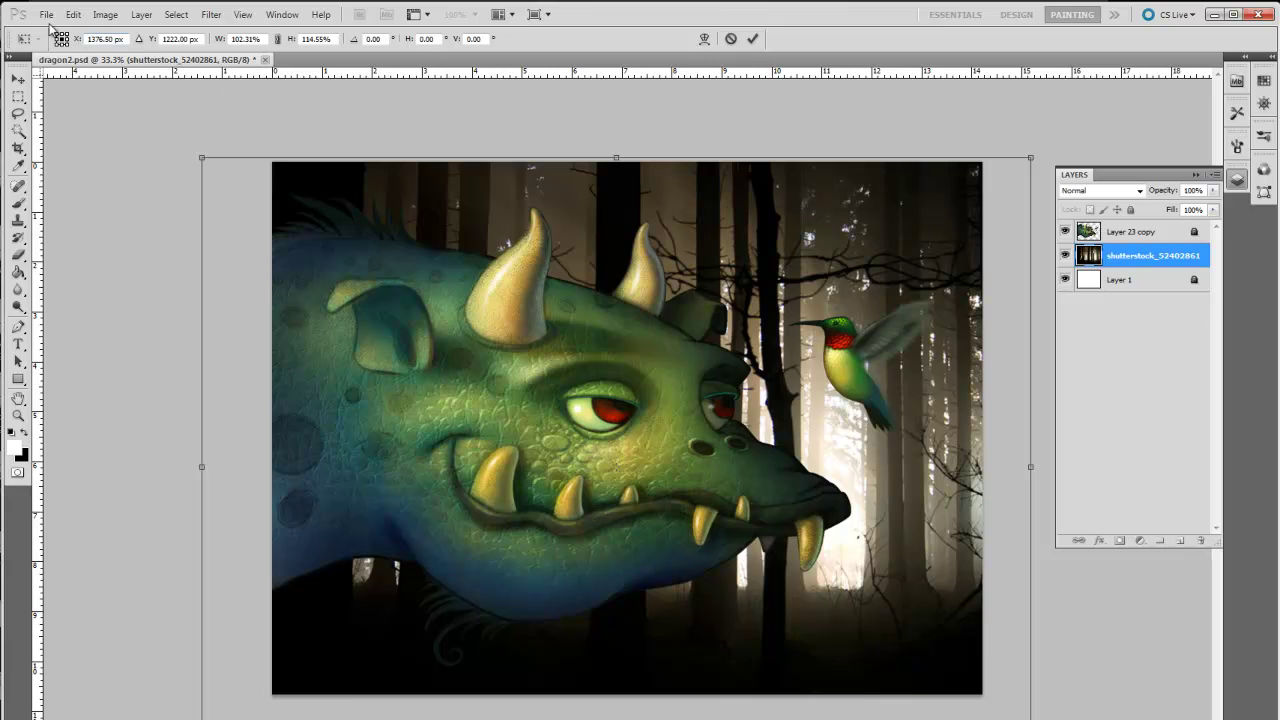
left_click(18, 79)
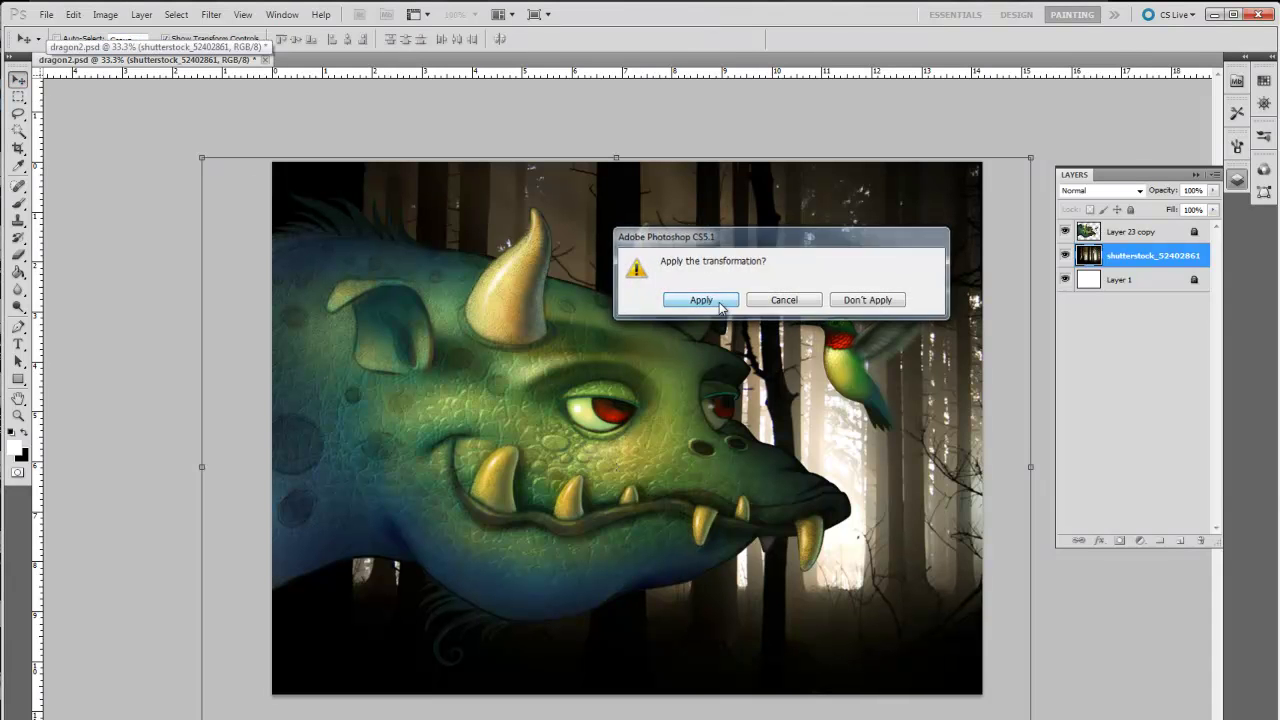
left_click(705, 298)
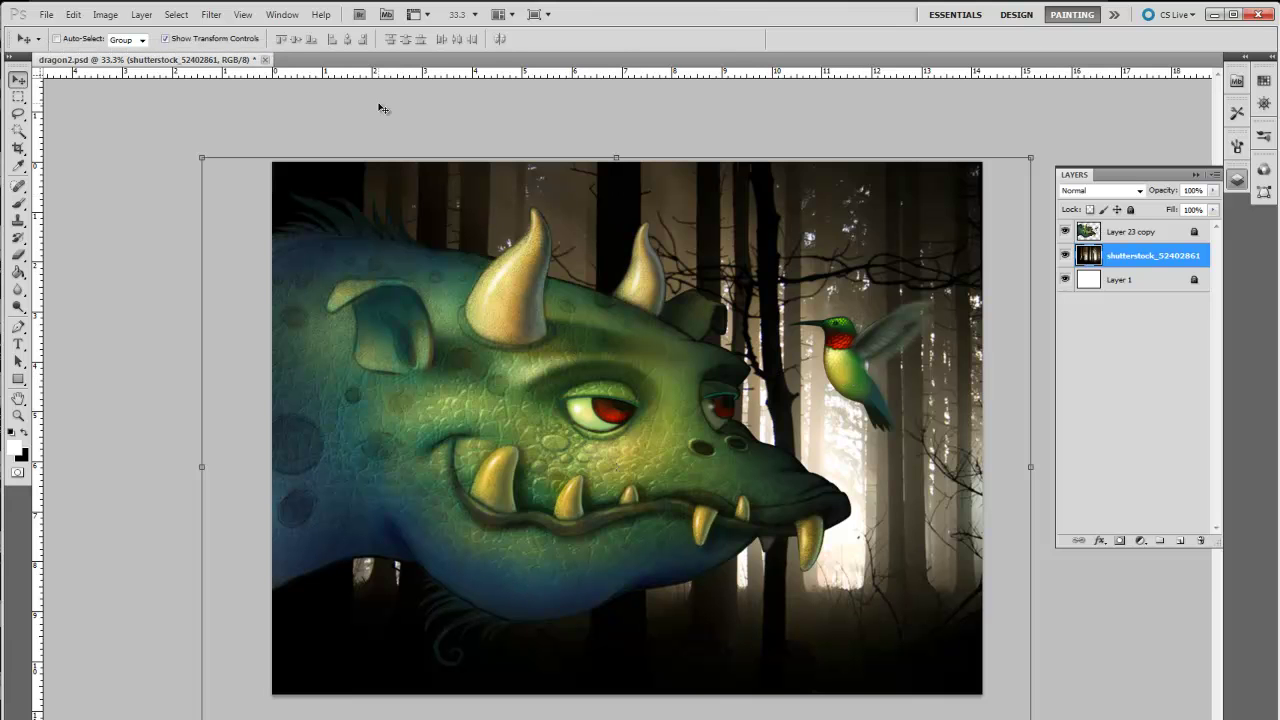
Blur the forest layer with a Gaussian Blur of 11.1 pixels radius.
left_click(211, 14)
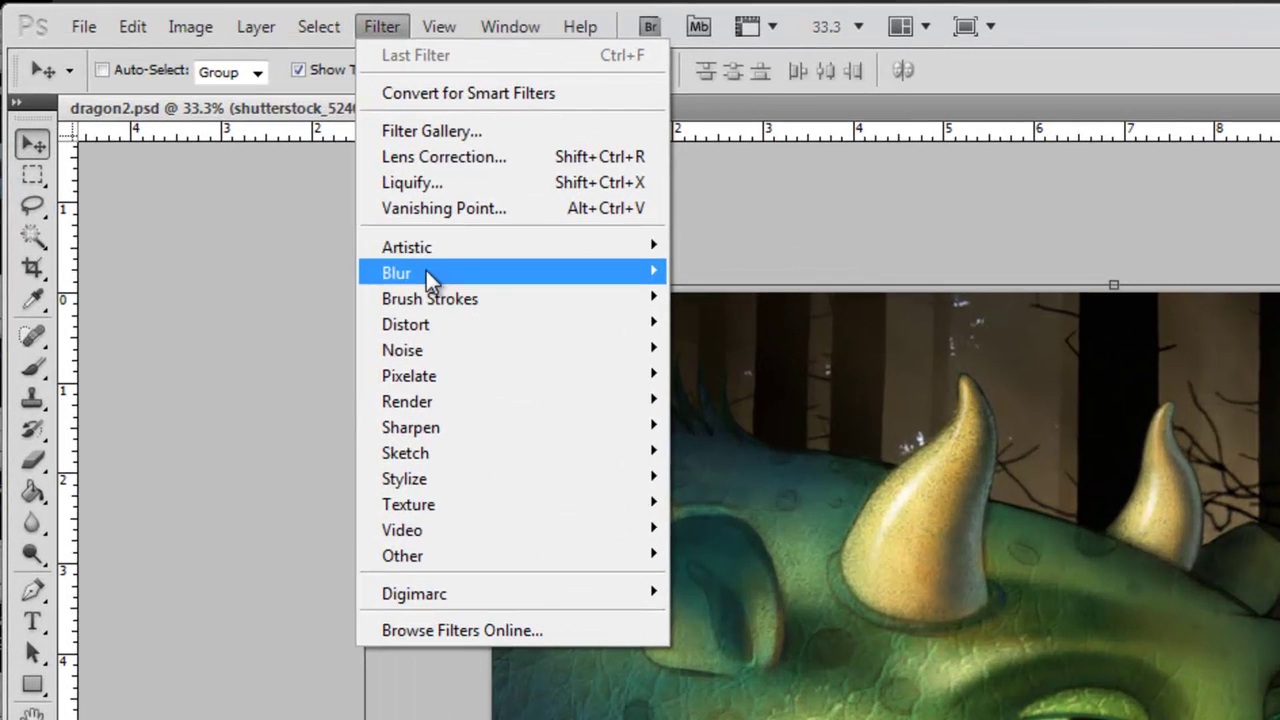
mouse_move(319, 202)
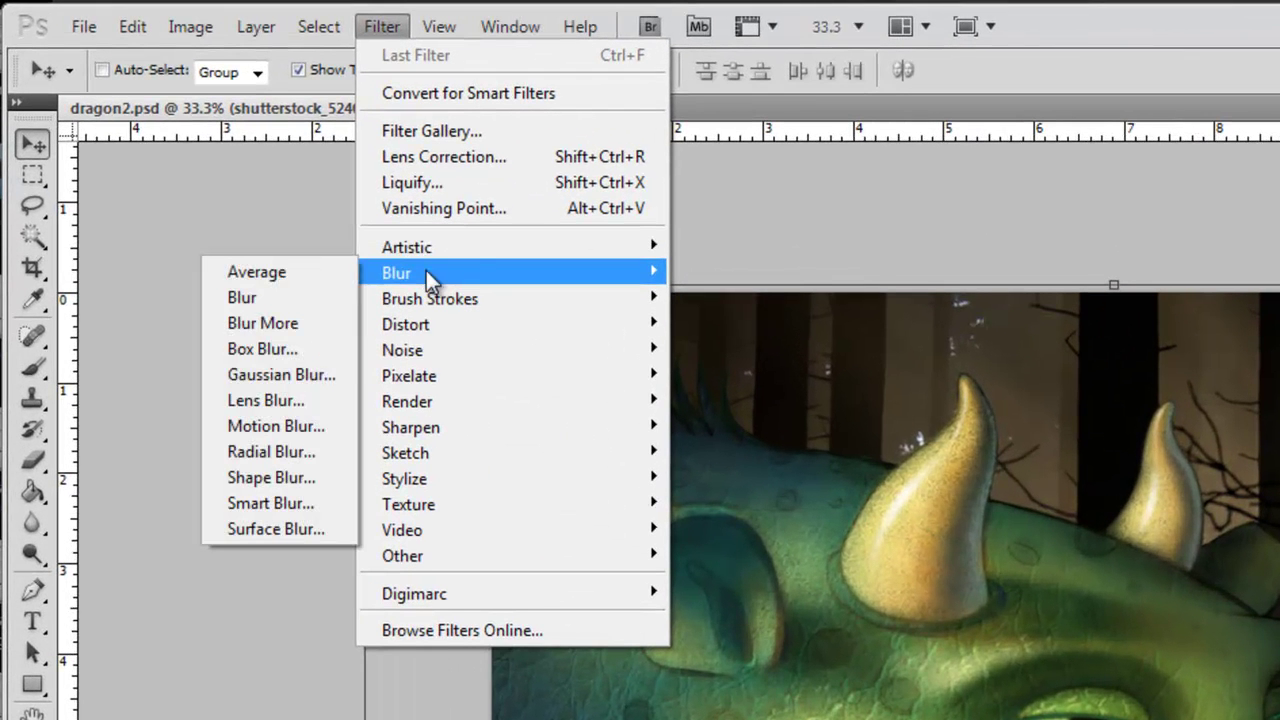
left_click(316, 376)
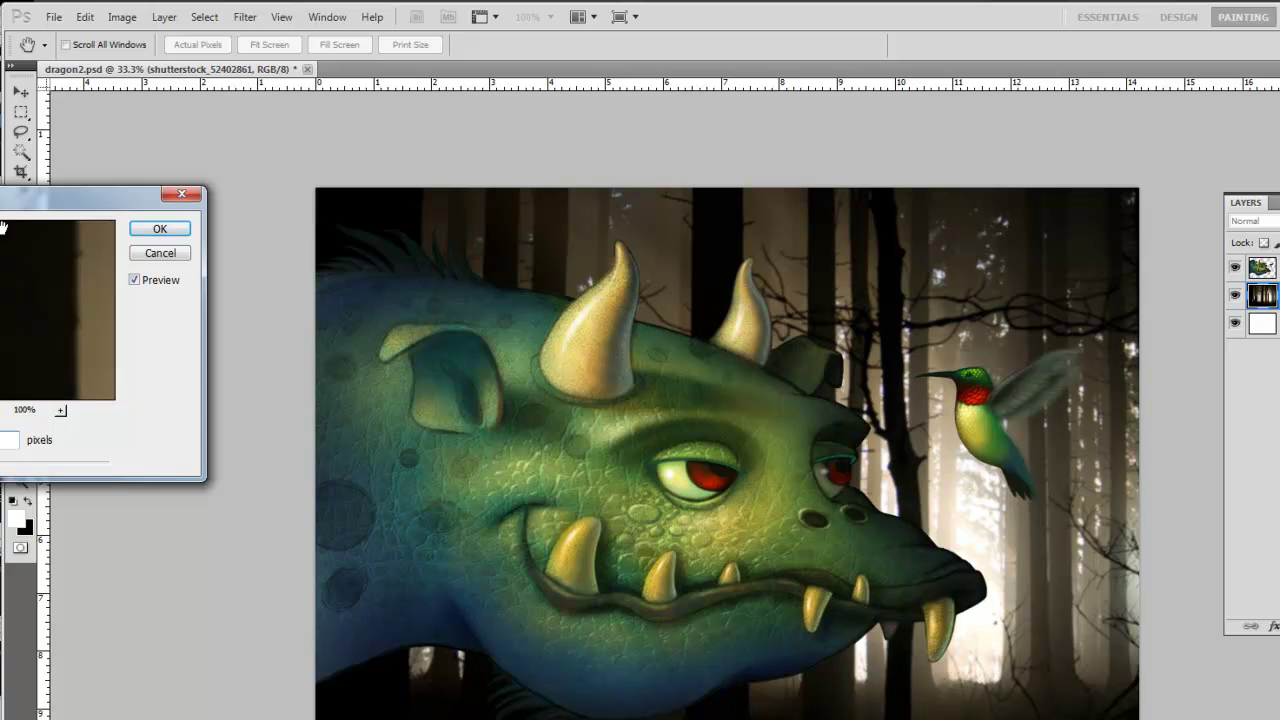
left_click_drag(57, 200, 1227, 447)
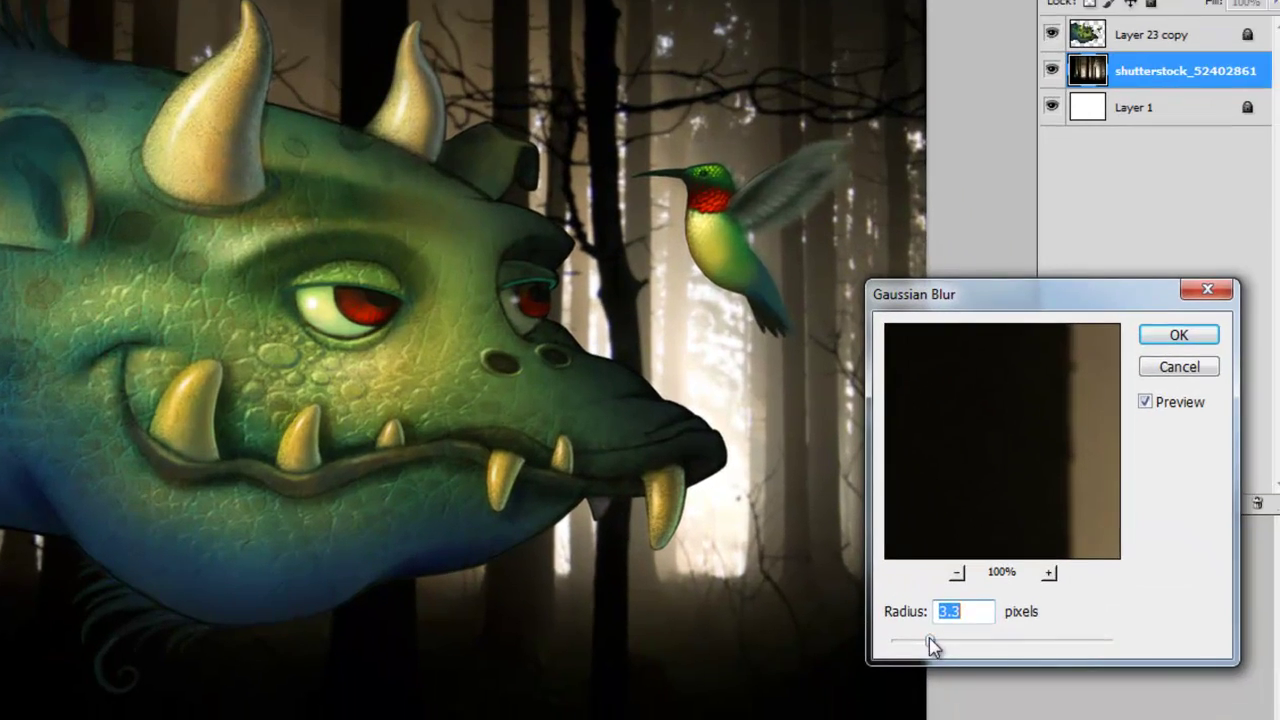
left_click_drag(1051, 696, 1089, 698)
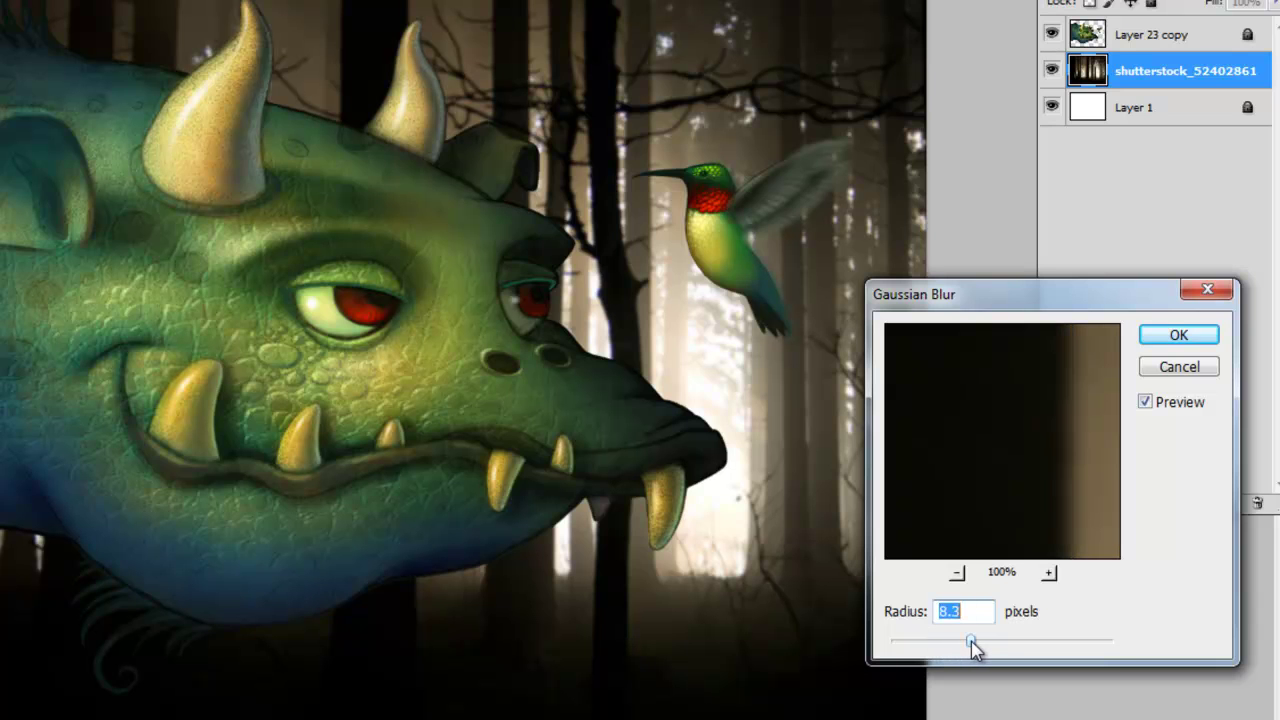
left_click_drag(974, 647, 1022, 649)
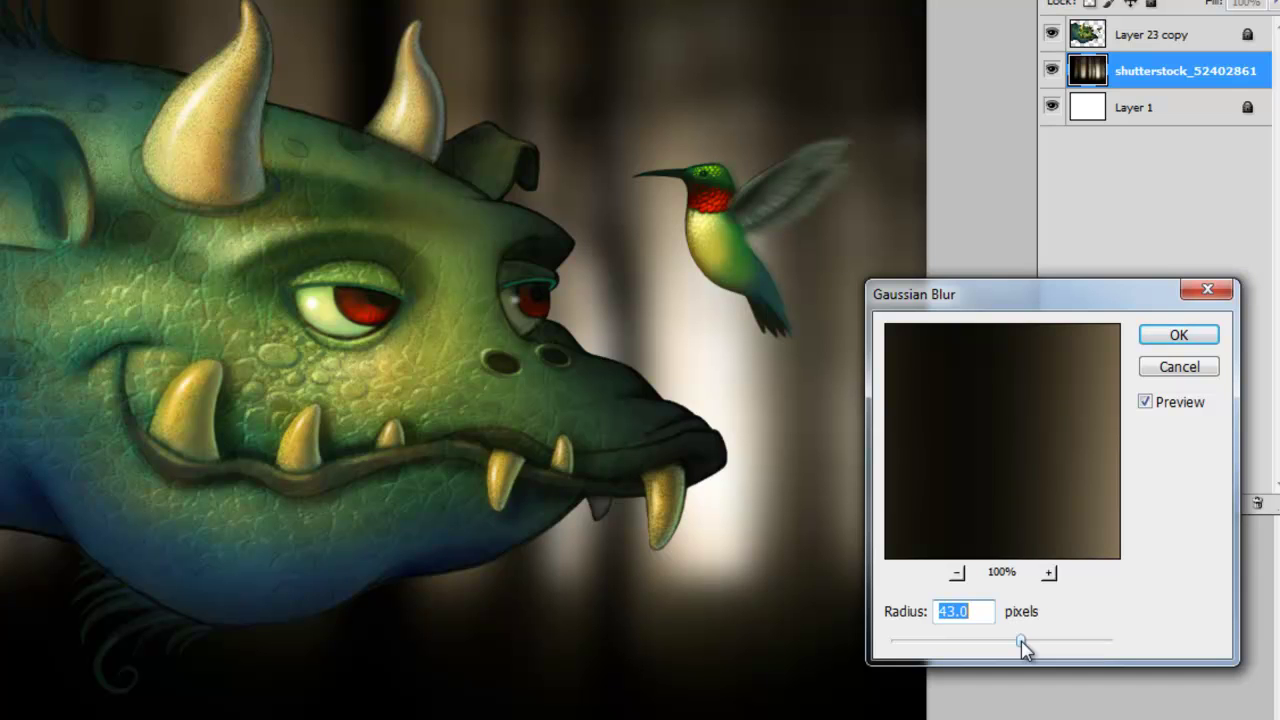
left_click_drag(1022, 649, 902, 648)
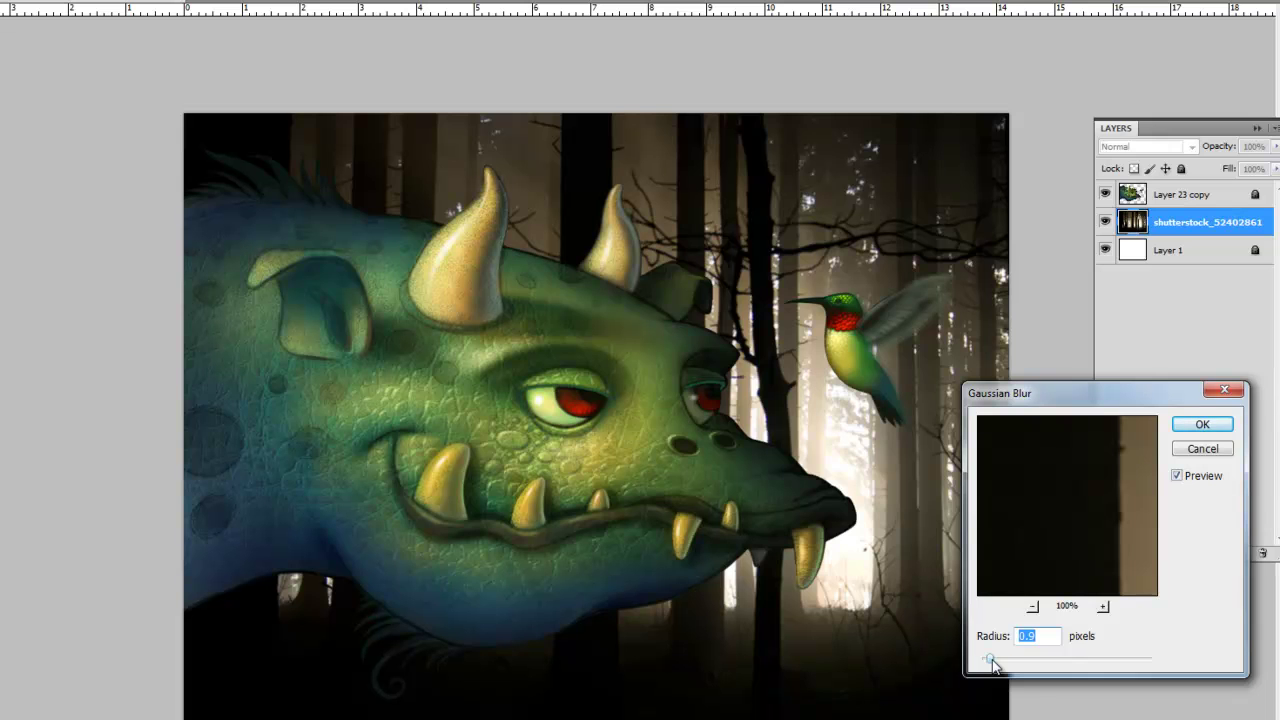
left_click_drag(992, 664, 1053, 664)
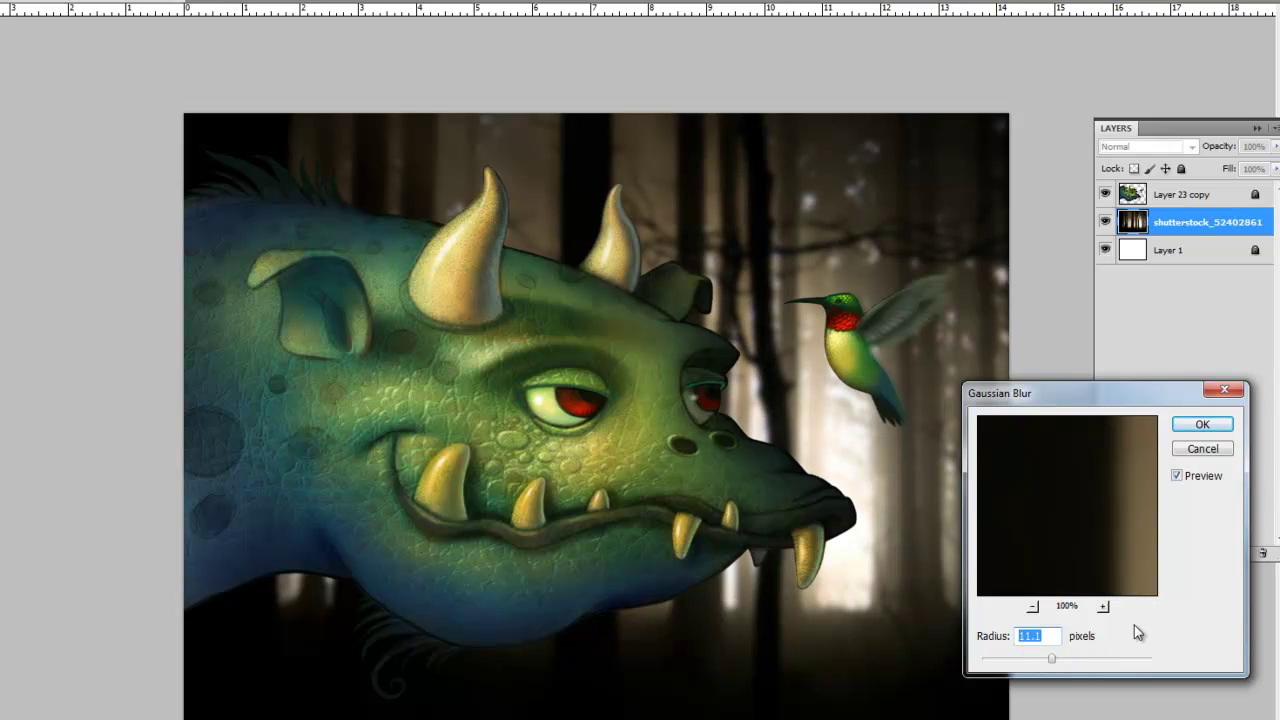
left_click(1202, 424)
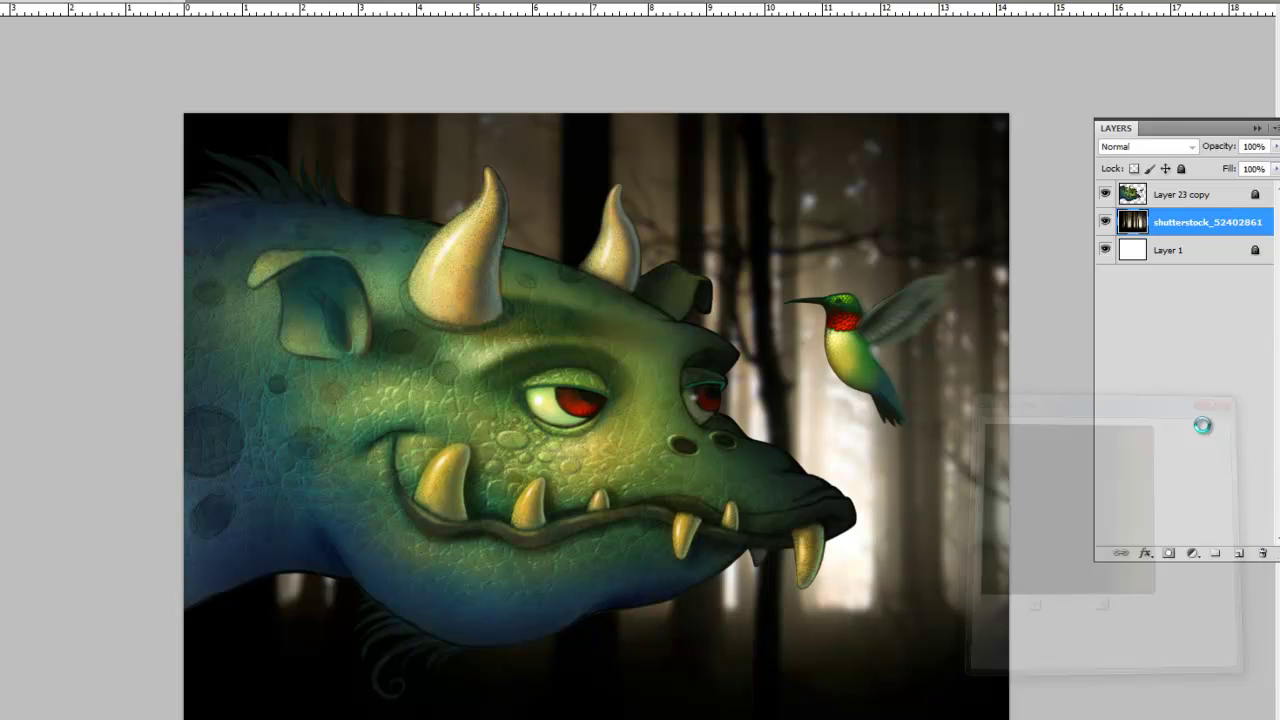
key("ctrl+t")
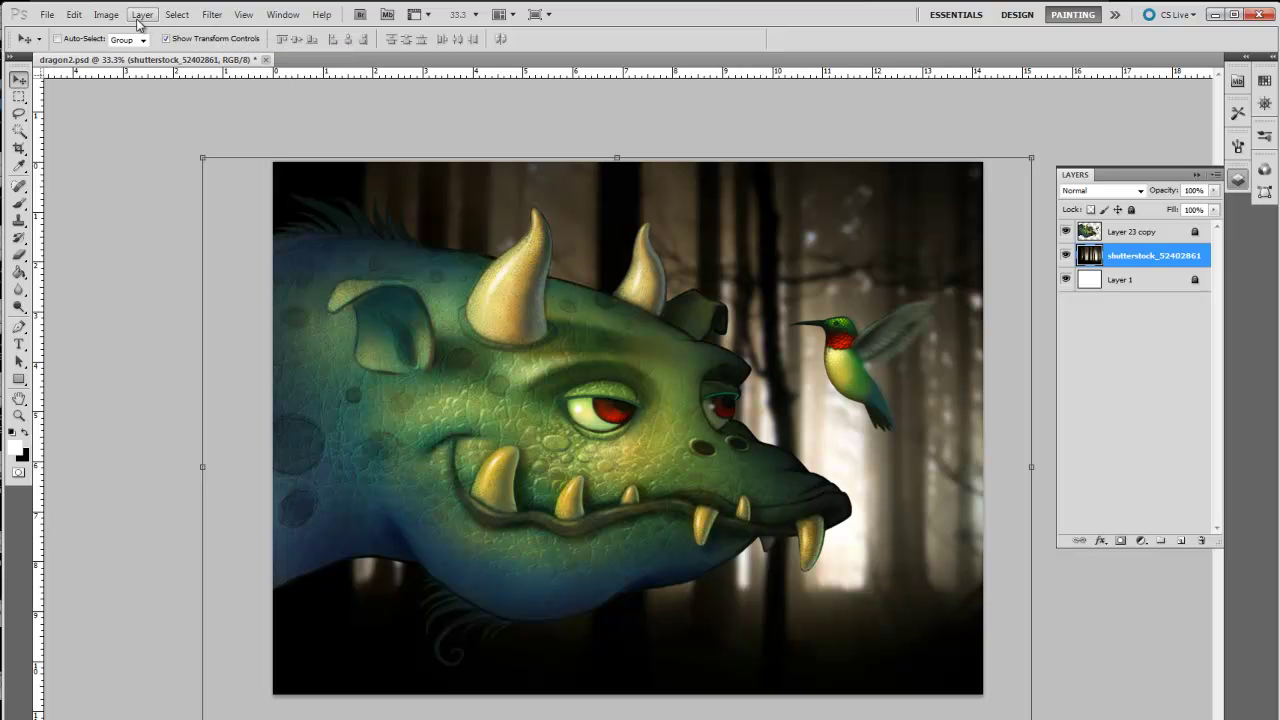
Desaturate the forest layer with Hue/Saturation, setting Saturation to -100.
left_click(106, 14)
mouse_move(101, 36)
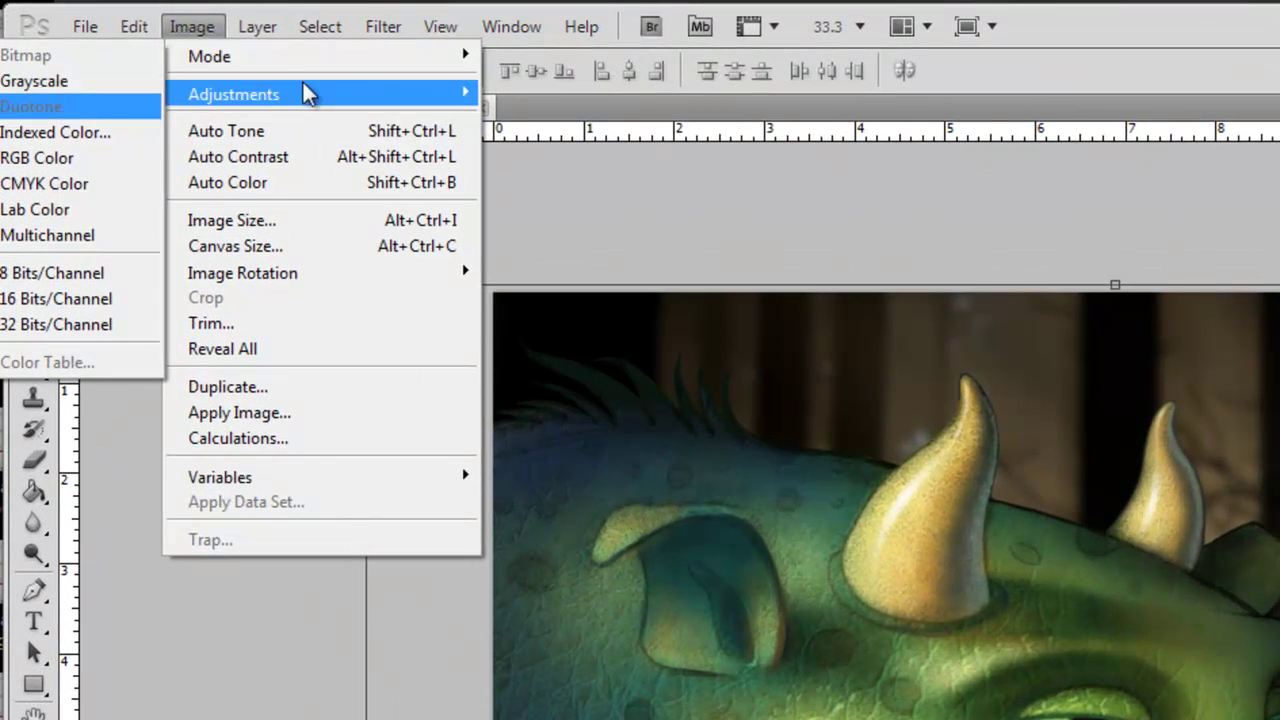
mouse_move(248, 103)
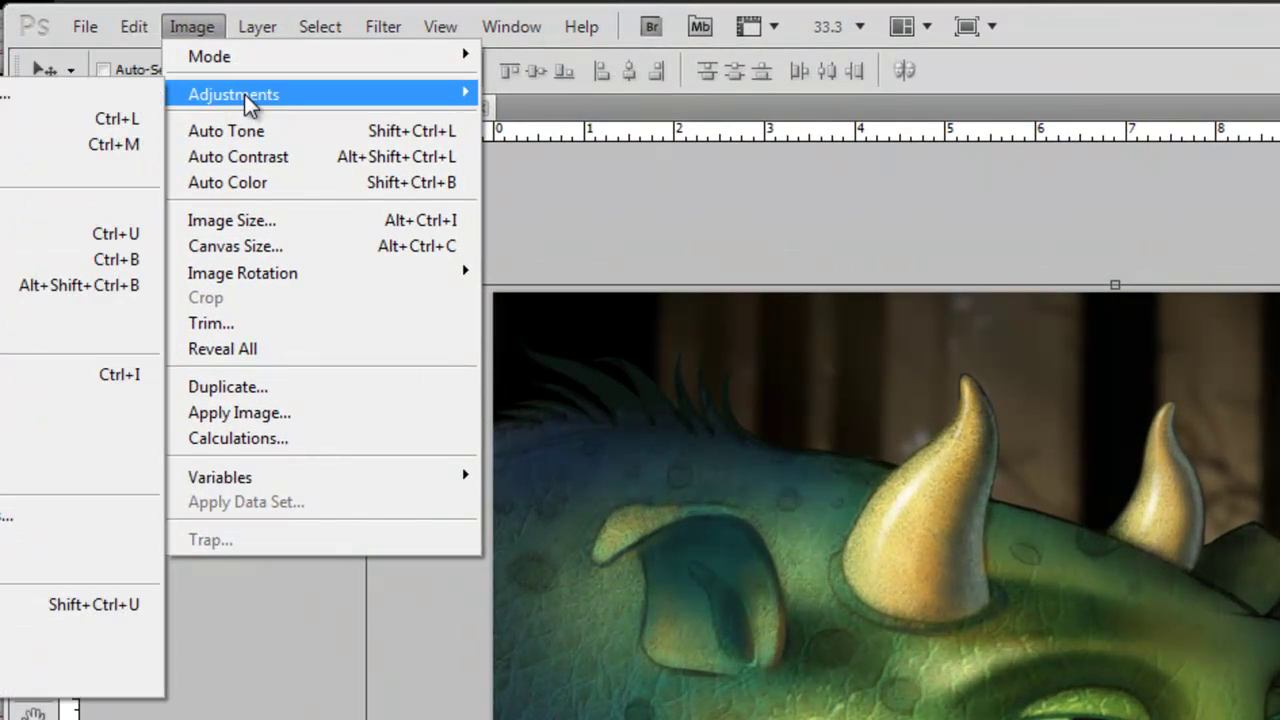
left_click(57, 234)
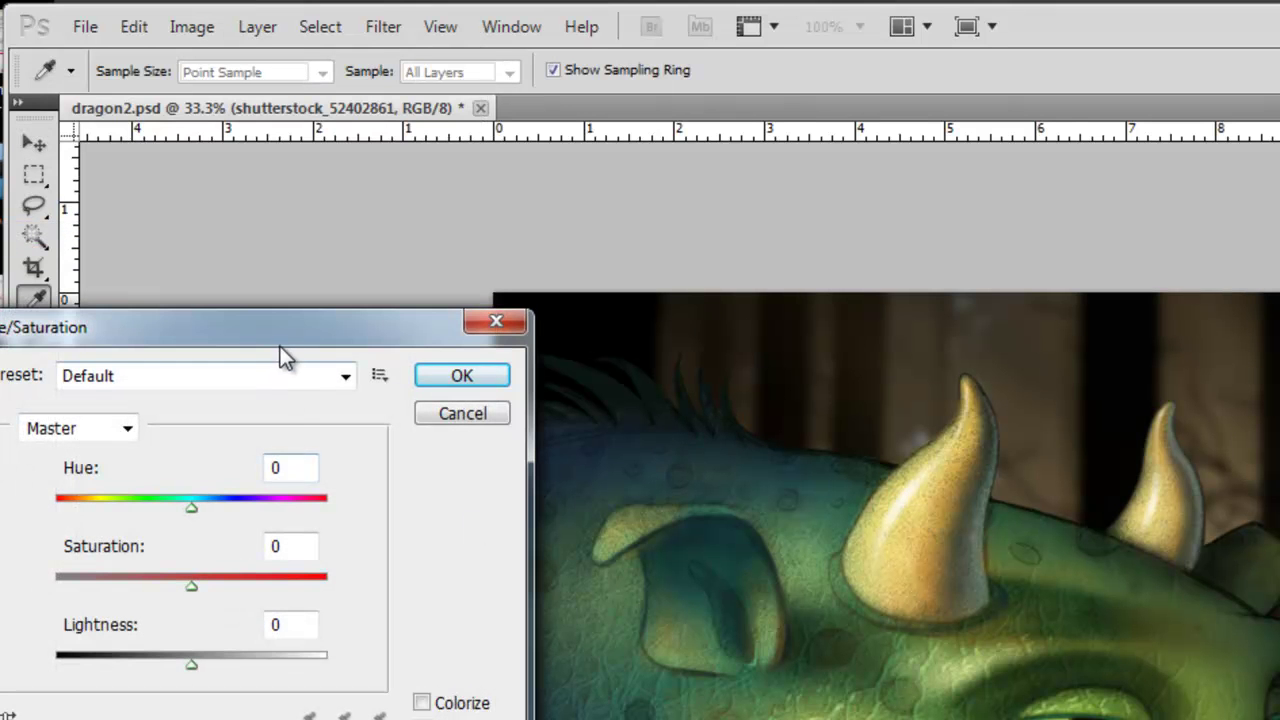
left_click_drag(280, 346, 588, 435)
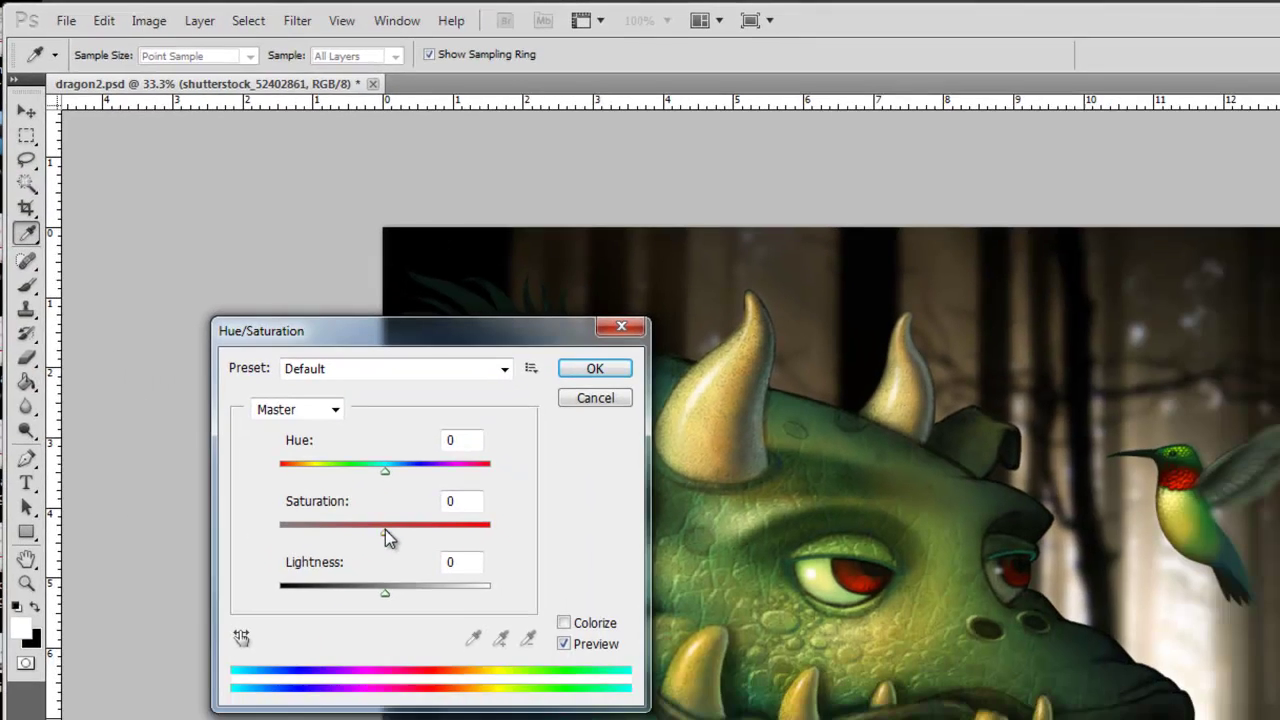
left_click_drag(495, 685, 364, 698)
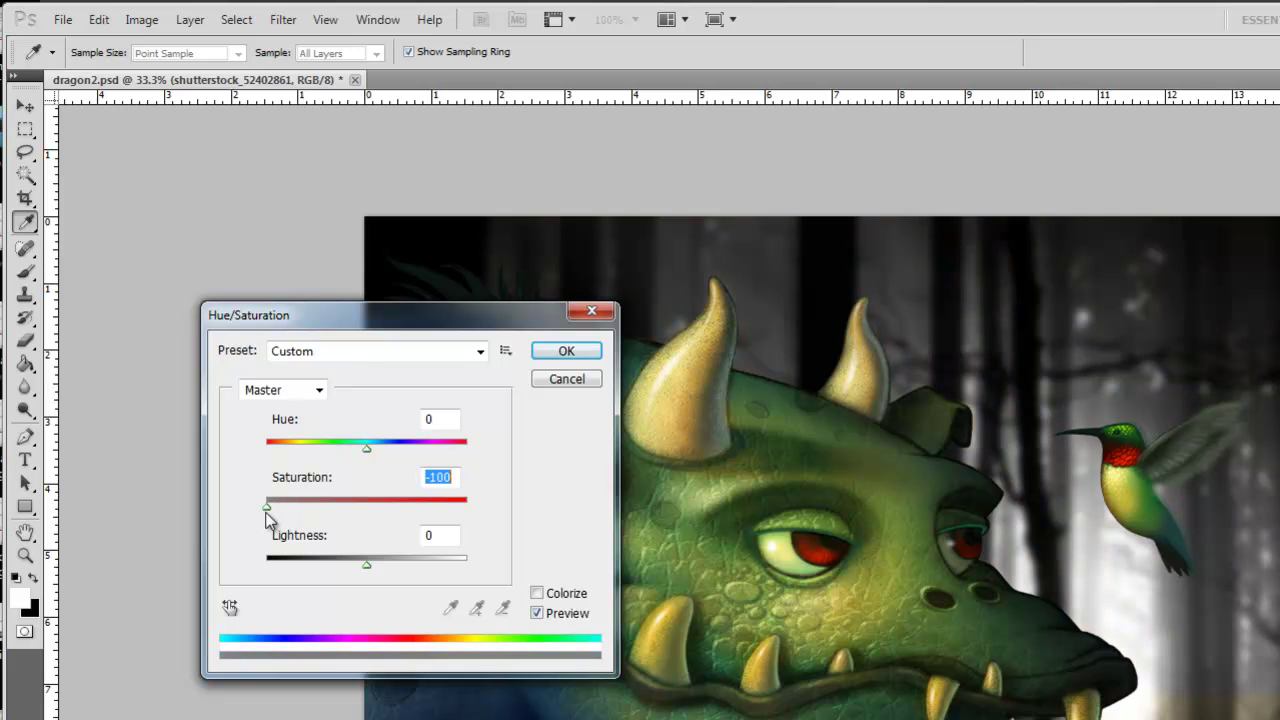
left_click(566, 351)
key("v")
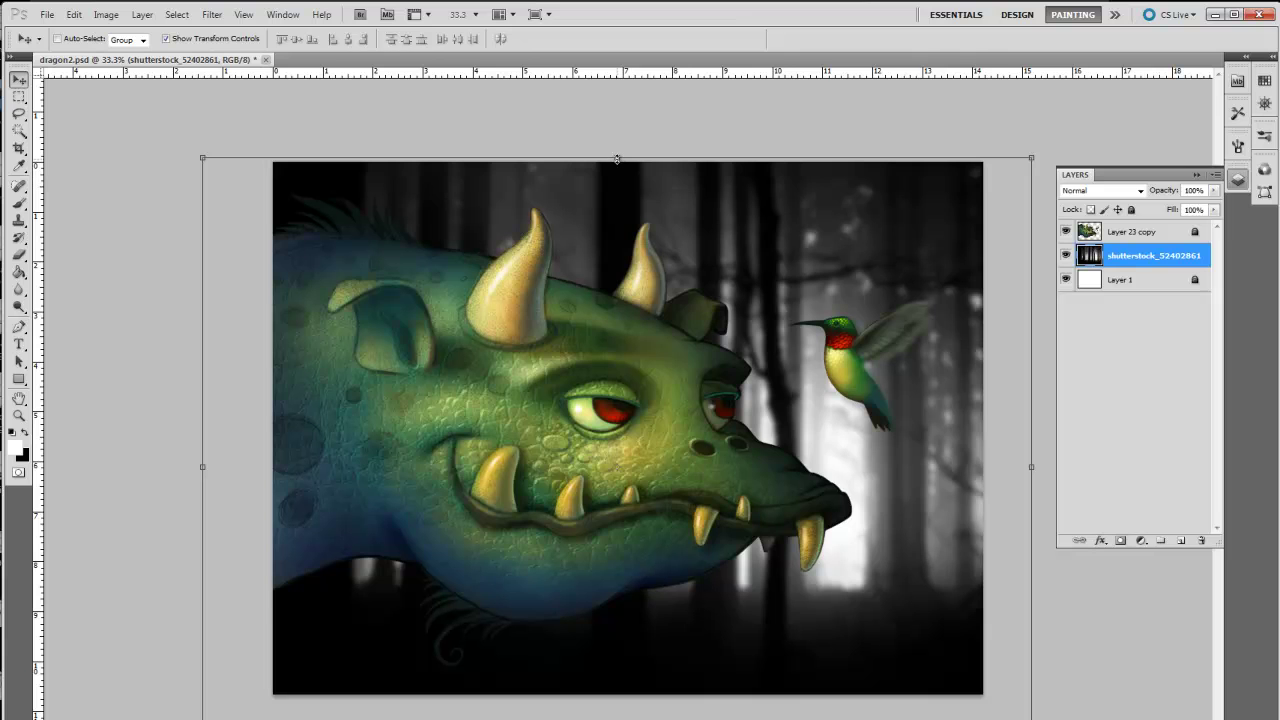
Rescale the grayscale forest to about 112.65% width and 105.69% height, shifted up behind the dragon.
left_click_drag(617, 159, 616, 123)
left_click_drag(834, 427, 814, 411)
left_click_drag(1007, 433, 1112, 441)
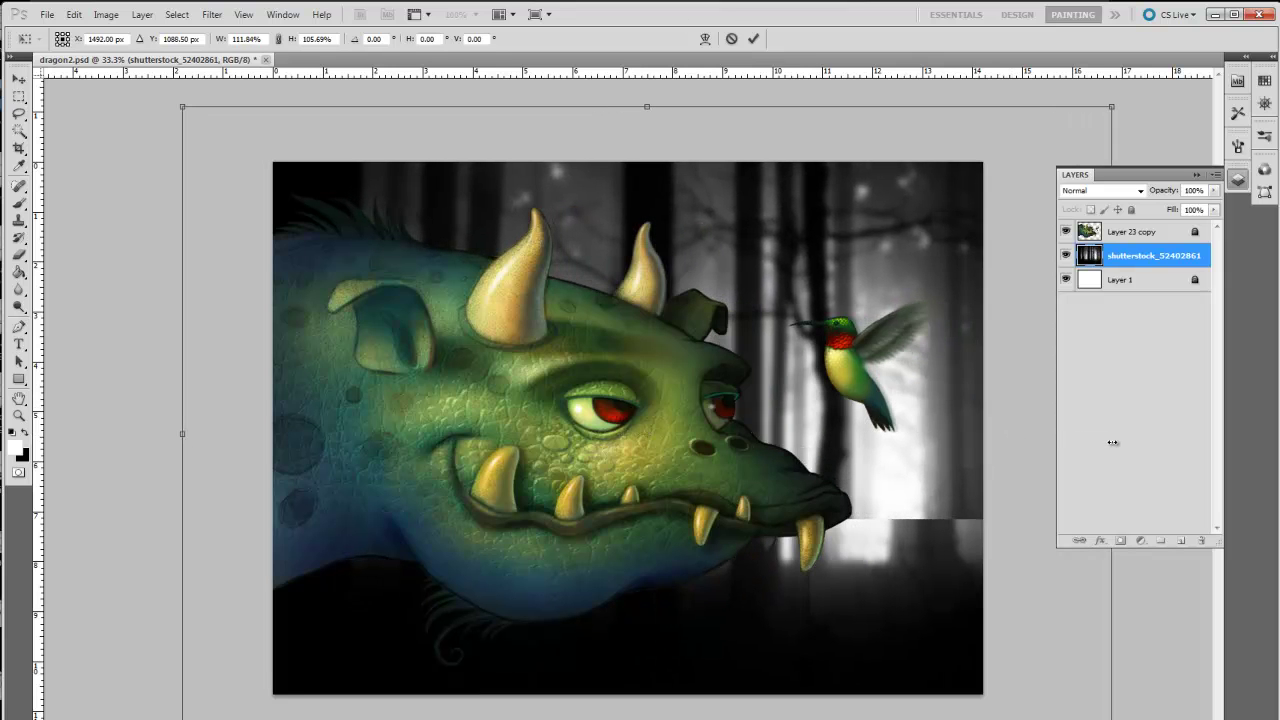
left_click_drag(904, 450, 867, 492)
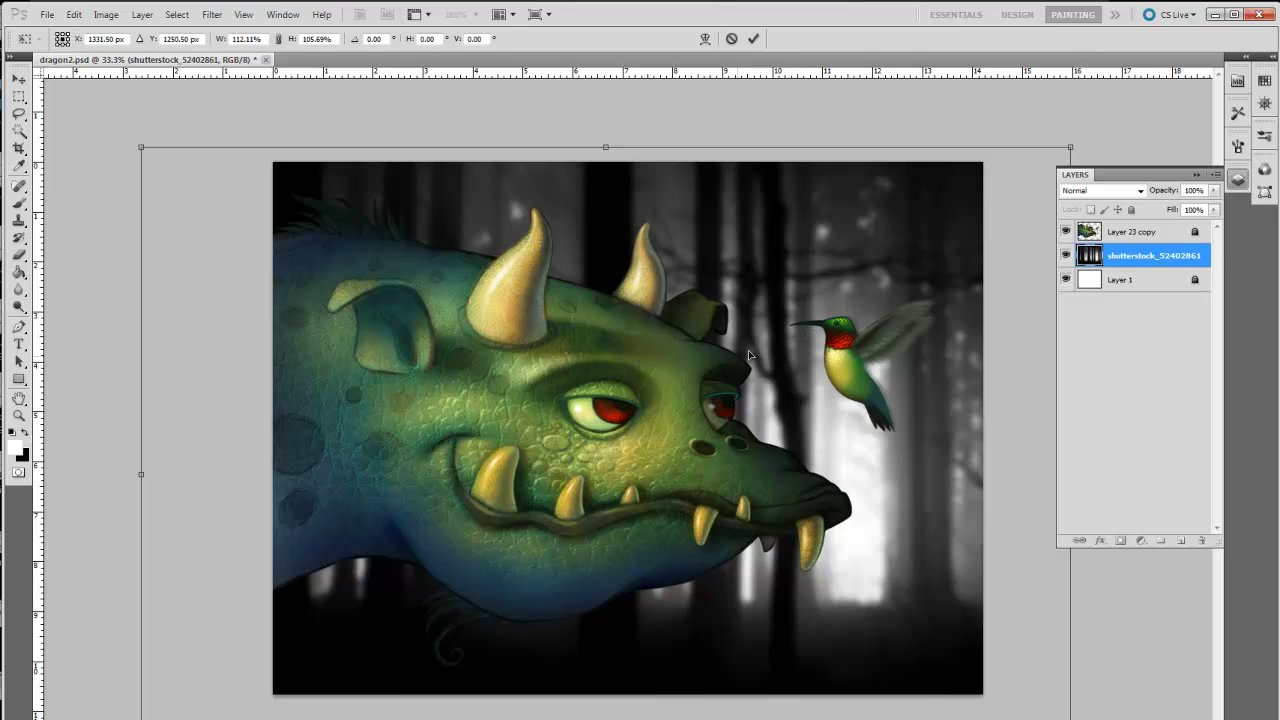
mouse_move(139, 475)
left_mouse_down()
mouse_move(87, 475)
mouse_move(136, 474)
left_mouse_up()
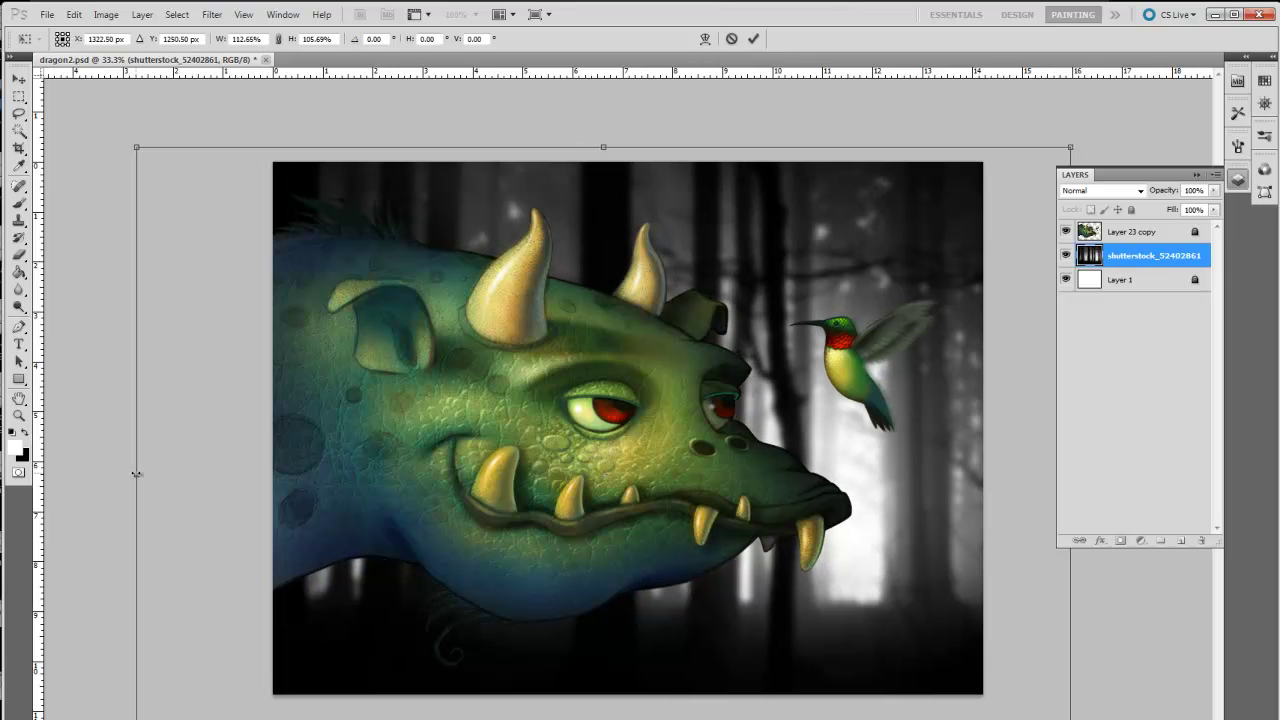
left_click_drag(757, 445, 722, 410)
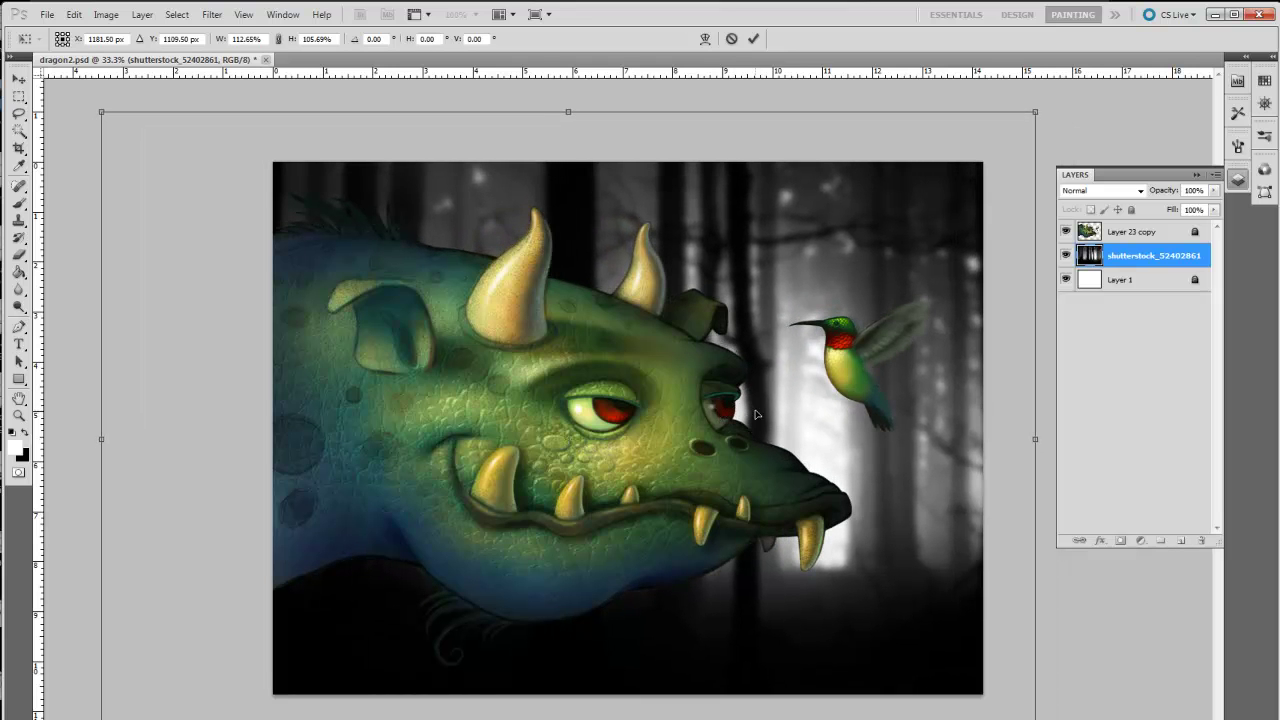
left_click(18, 78)
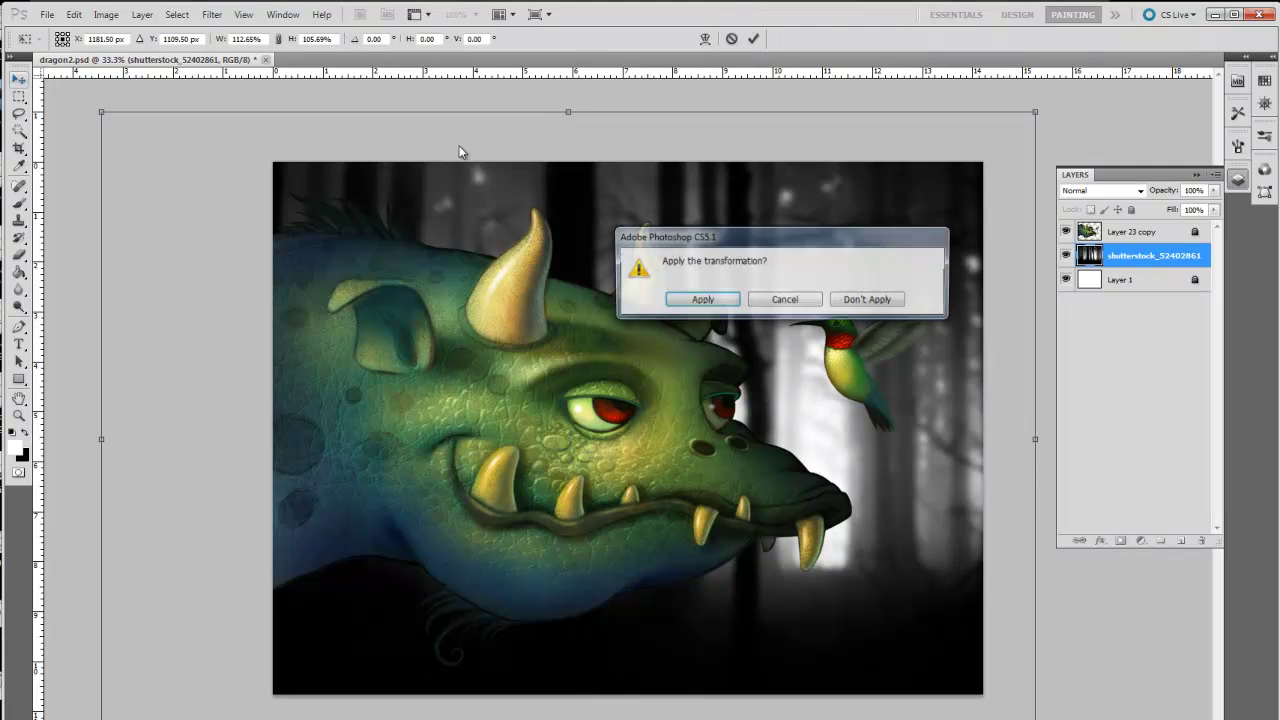
Apply the pending forest transform and duplicate the shutterstock forest layer above the original.
left_click(701, 300)
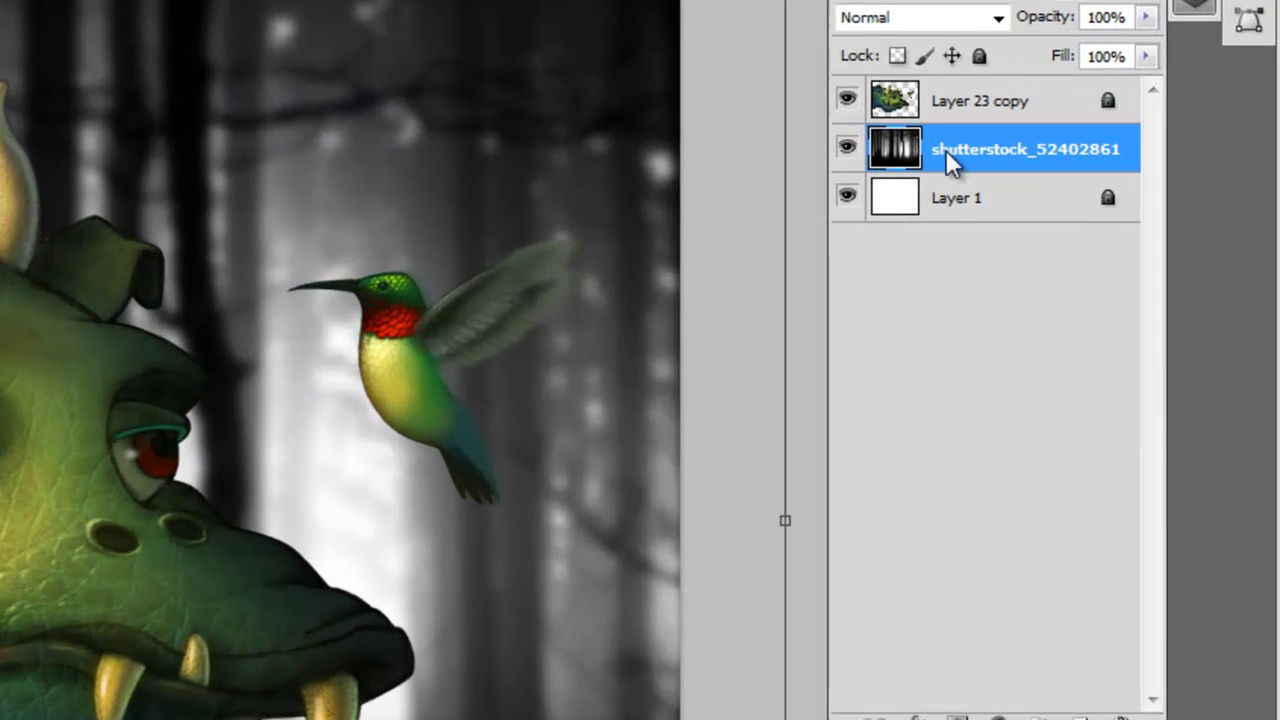
right_click(1117, 258)
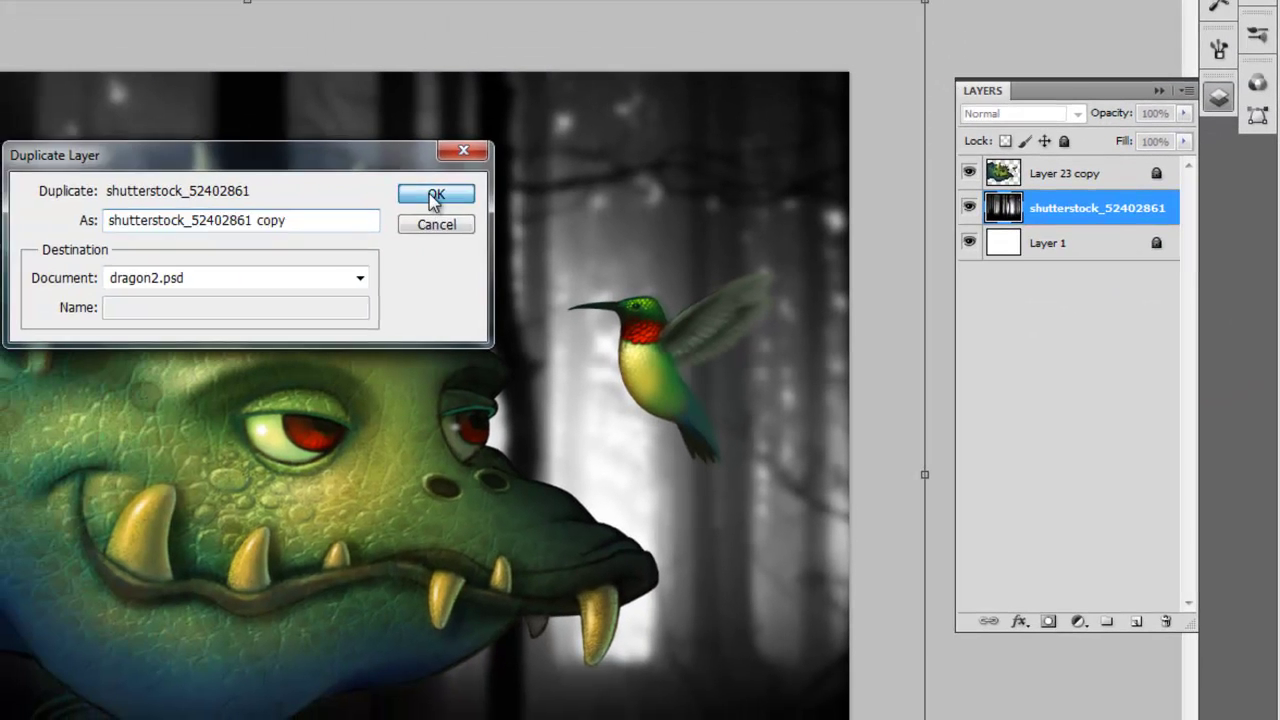
left_click(110, 132)
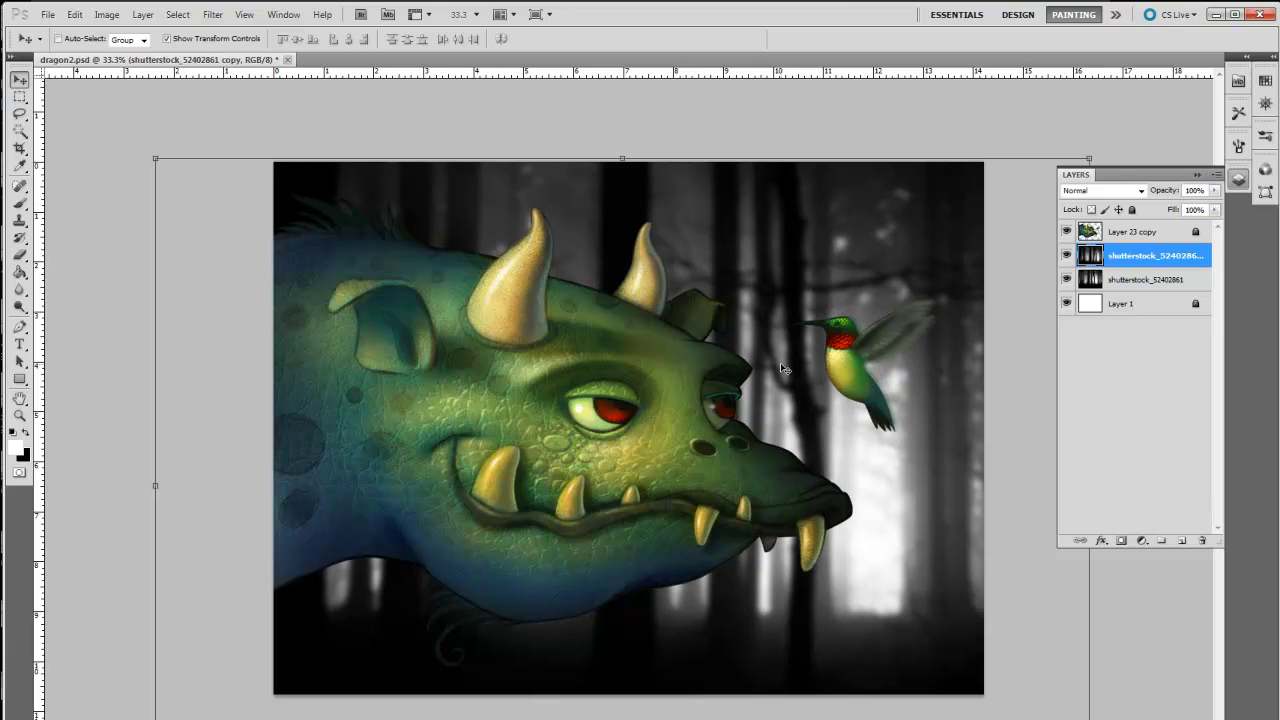
Erase parts of the forest copy with a soft 900 px eraser, revealing light behind the hummingbird.
left_click(18, 256)
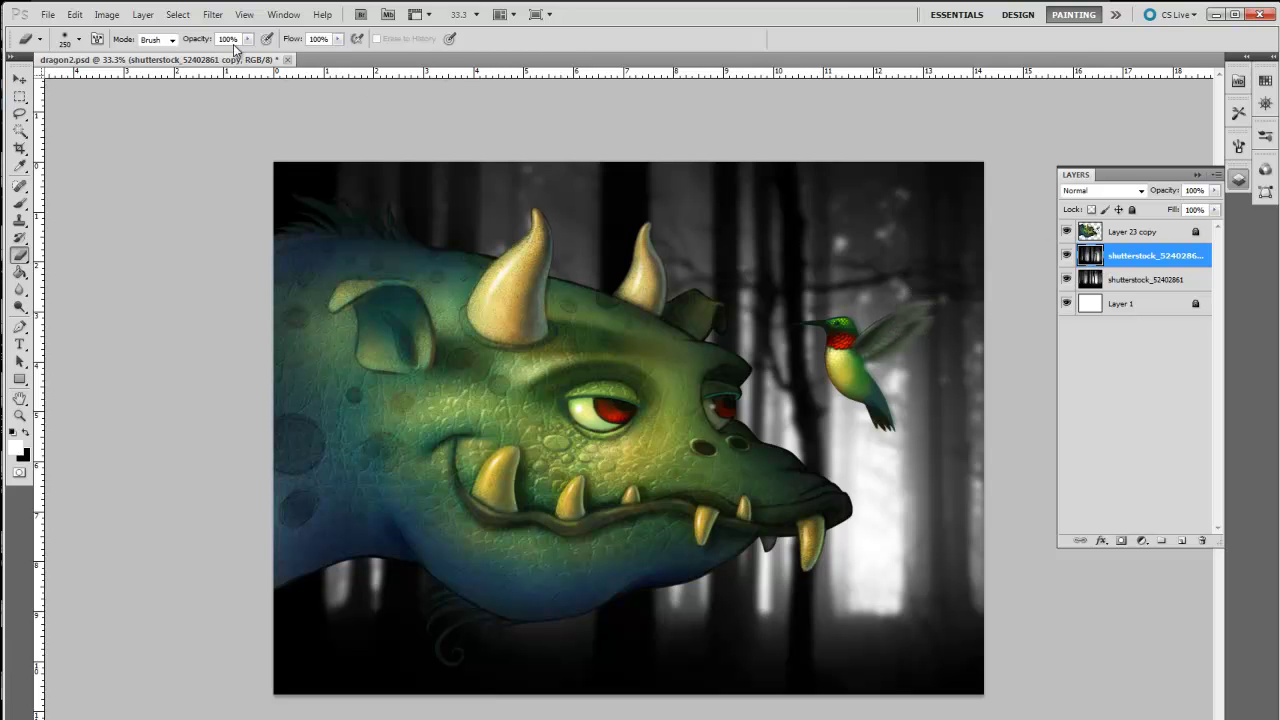
key("bracketright")
key("bracketright")
key("bracketright")
key("bracketright")
key("bracketright")
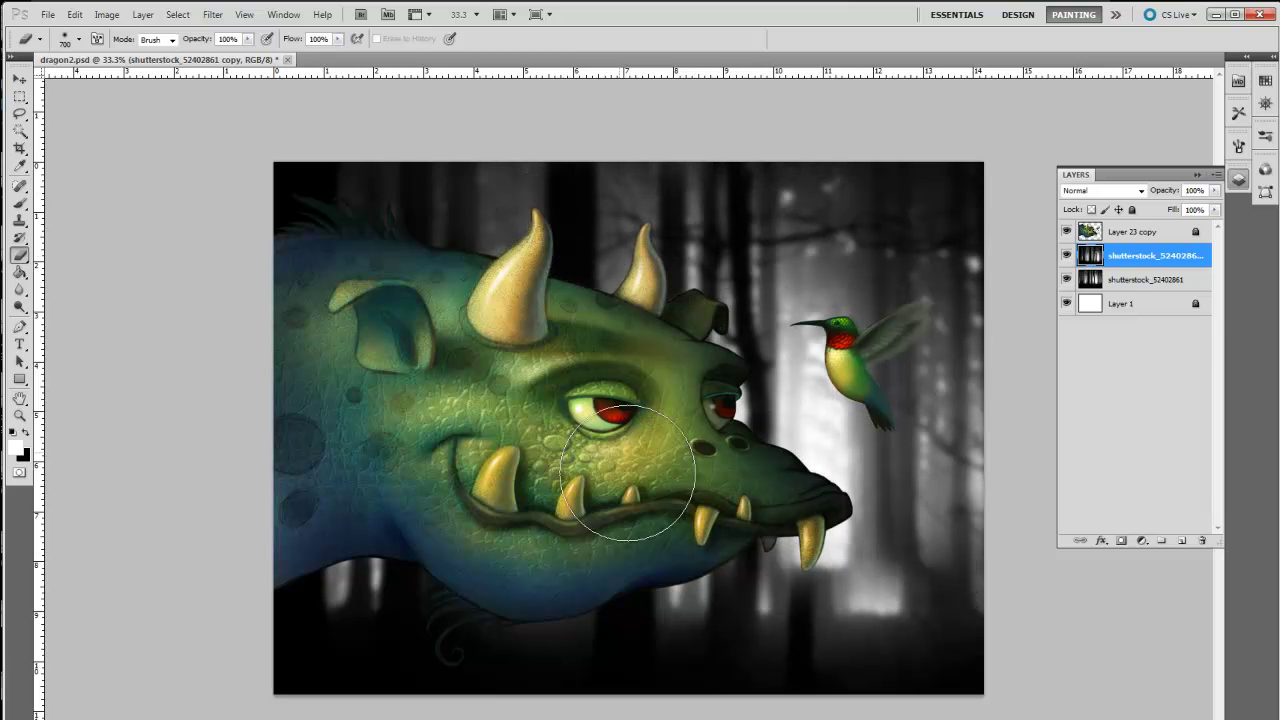
key("bracketright")
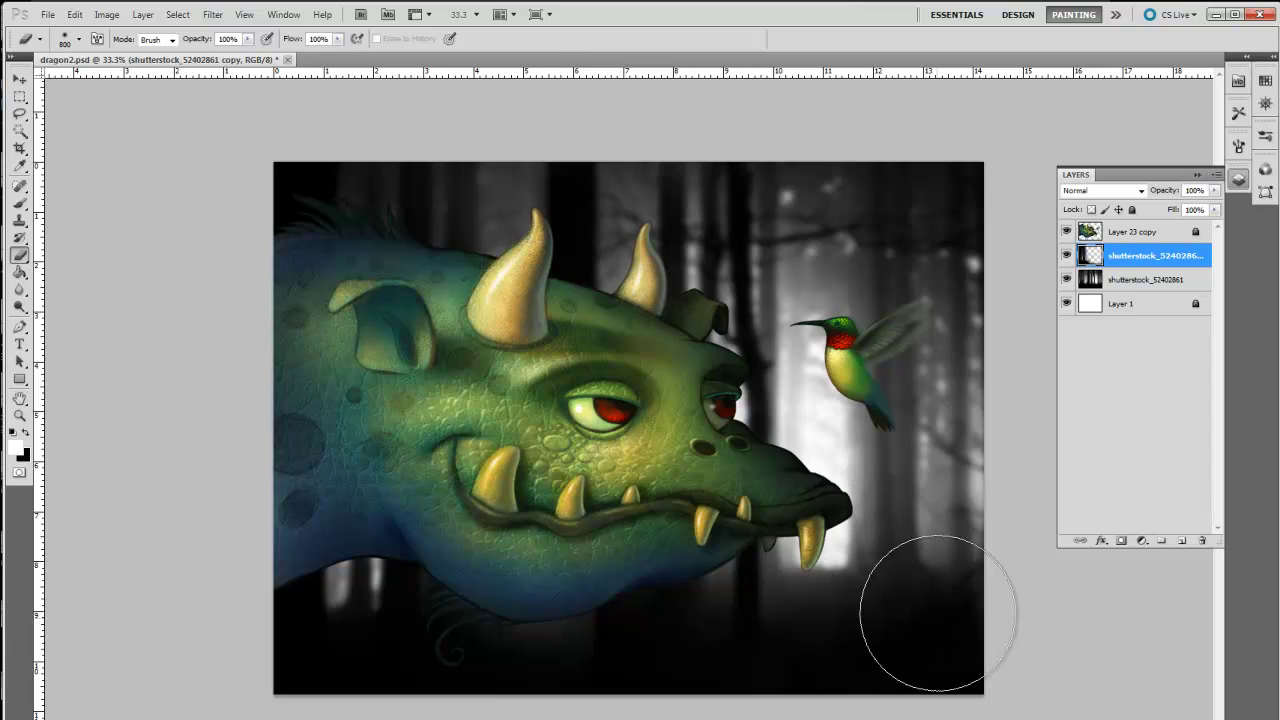
key("bracketright")
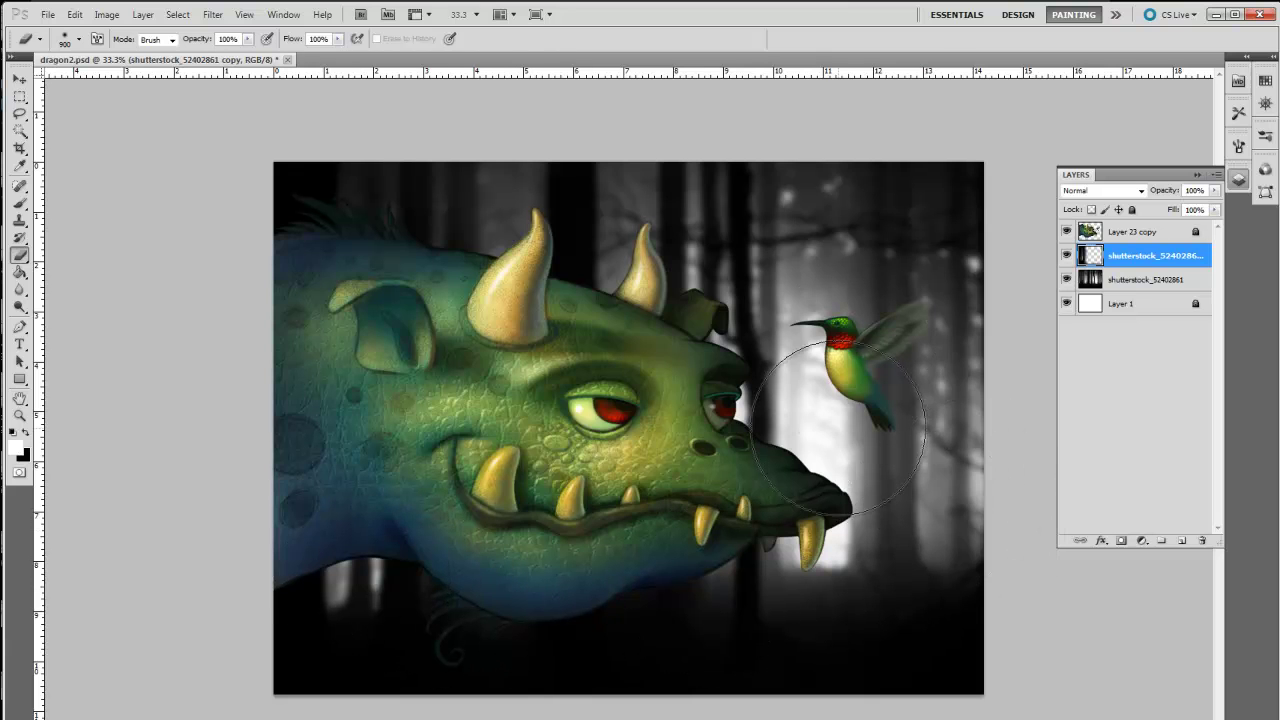
left_click(19, 113)
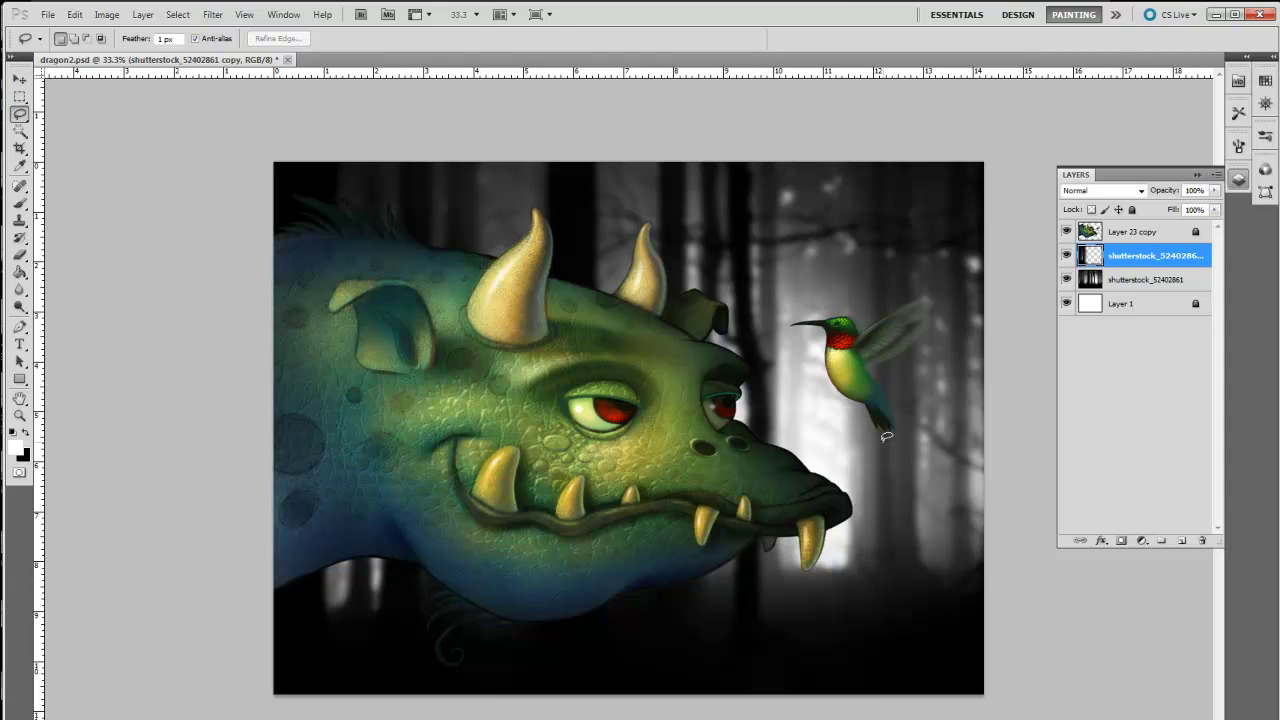
Merge both shutterstock forest layers, set the result to about 87% opacity, and lock it fully.
left_click(1121, 277, "shift")
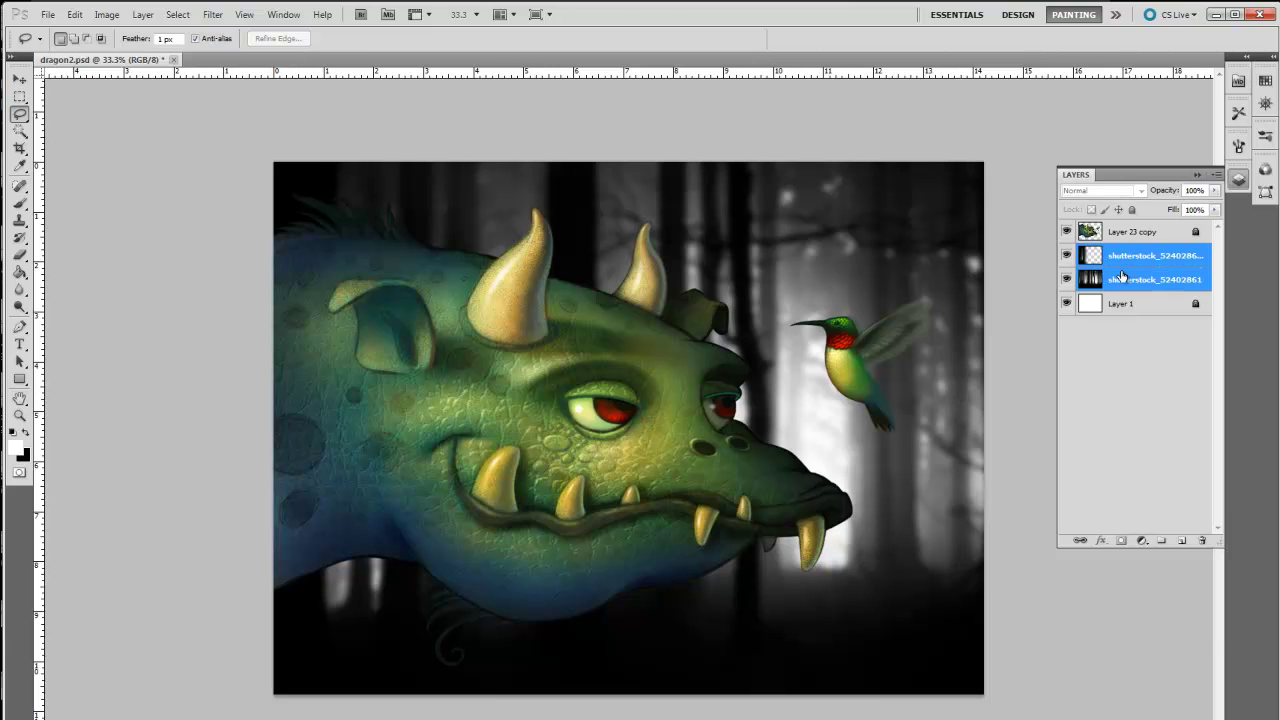
right_click(1123, 277)
left_click(1155, 592)
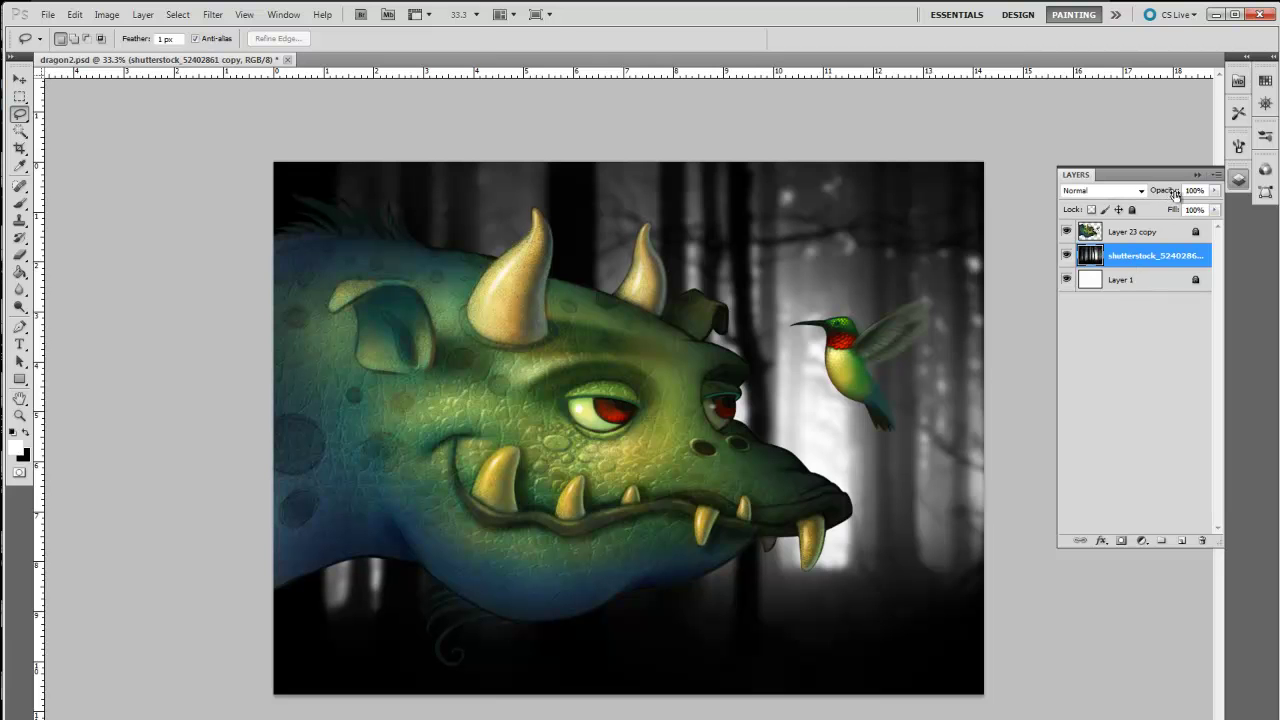
left_click_drag(1174, 193, 1160, 194)
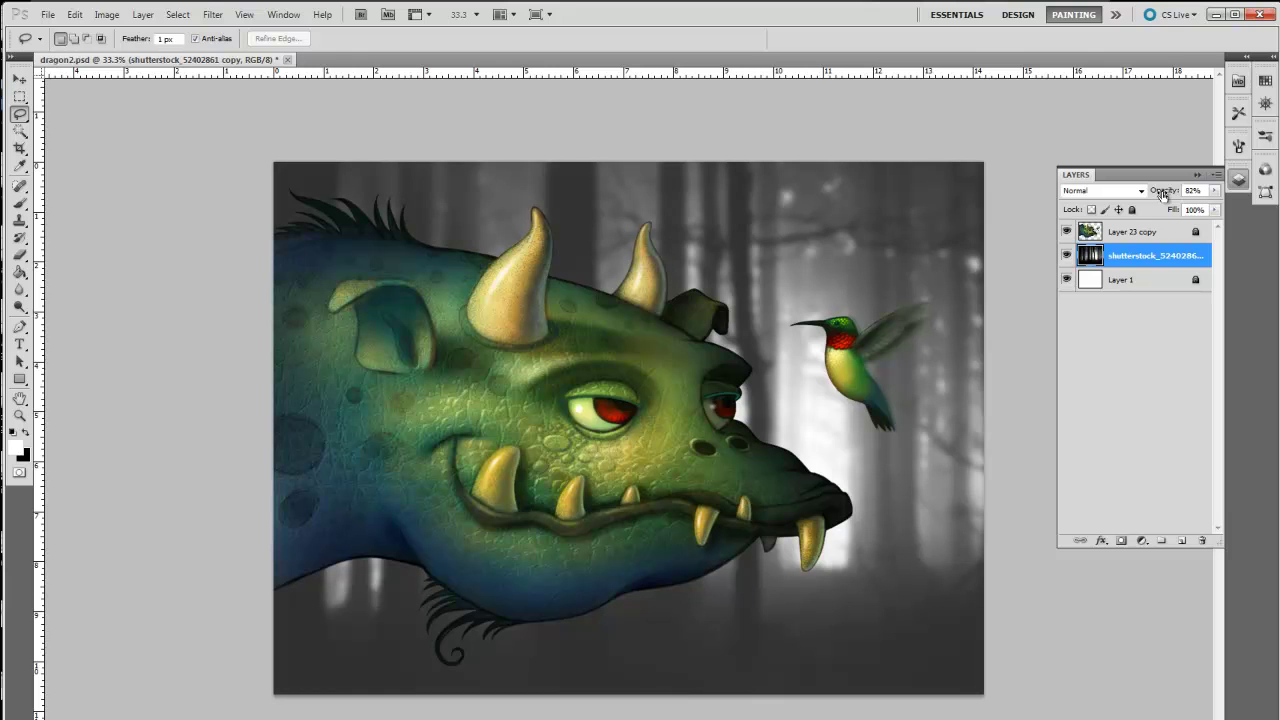
left_click_drag(1162, 193, 1165, 195)
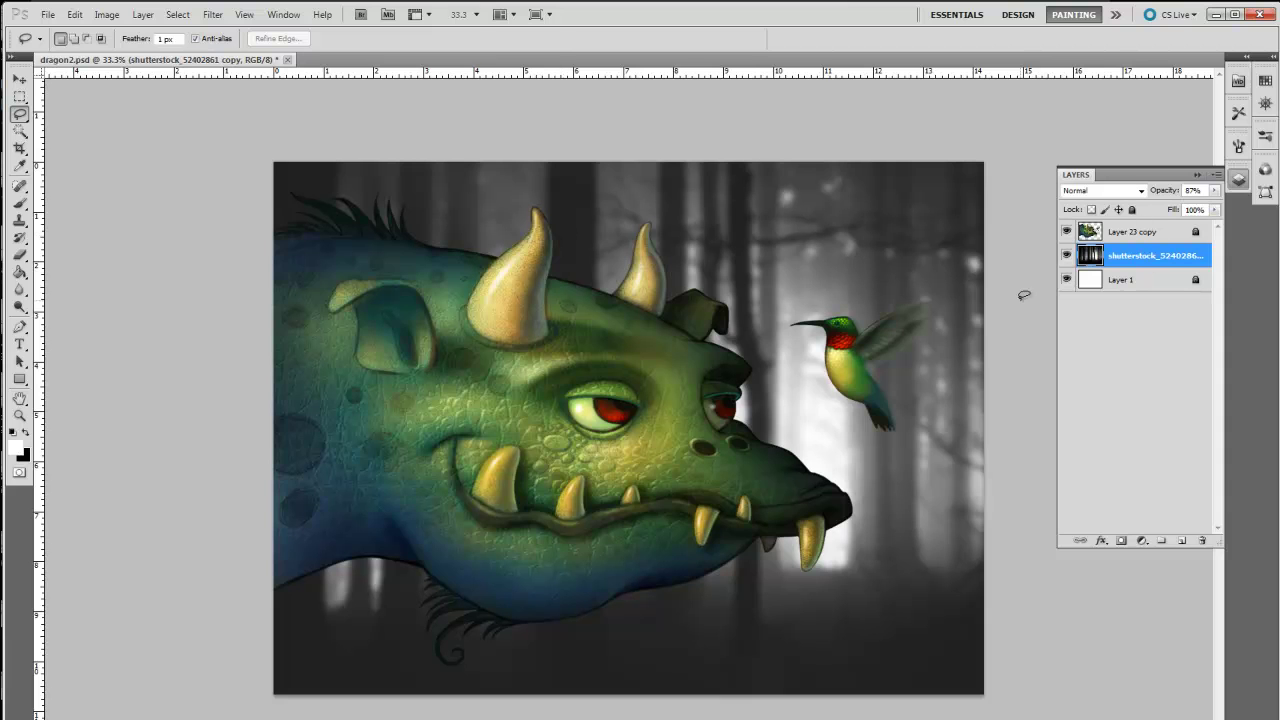
left_click(1132, 210)
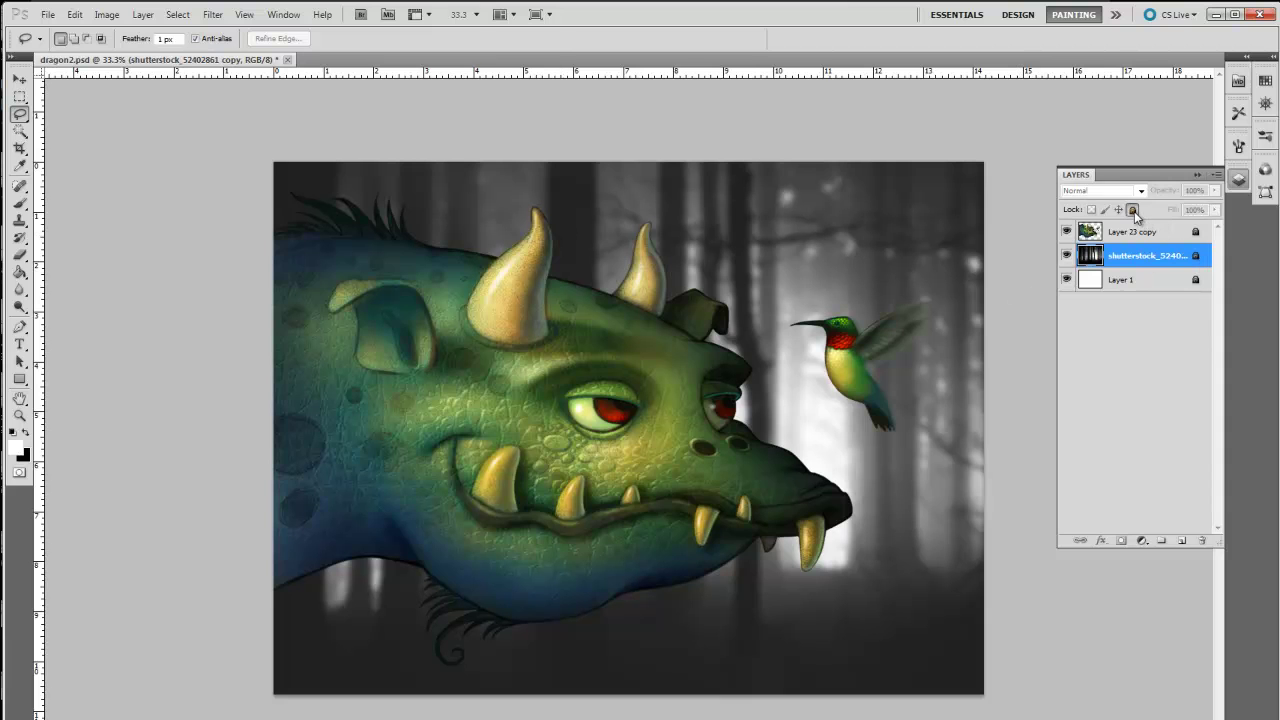
Add empty Layer 2 and set up a soft white brush: 800 px, 20% opacity, 38% flow.
left_click(1182, 541)
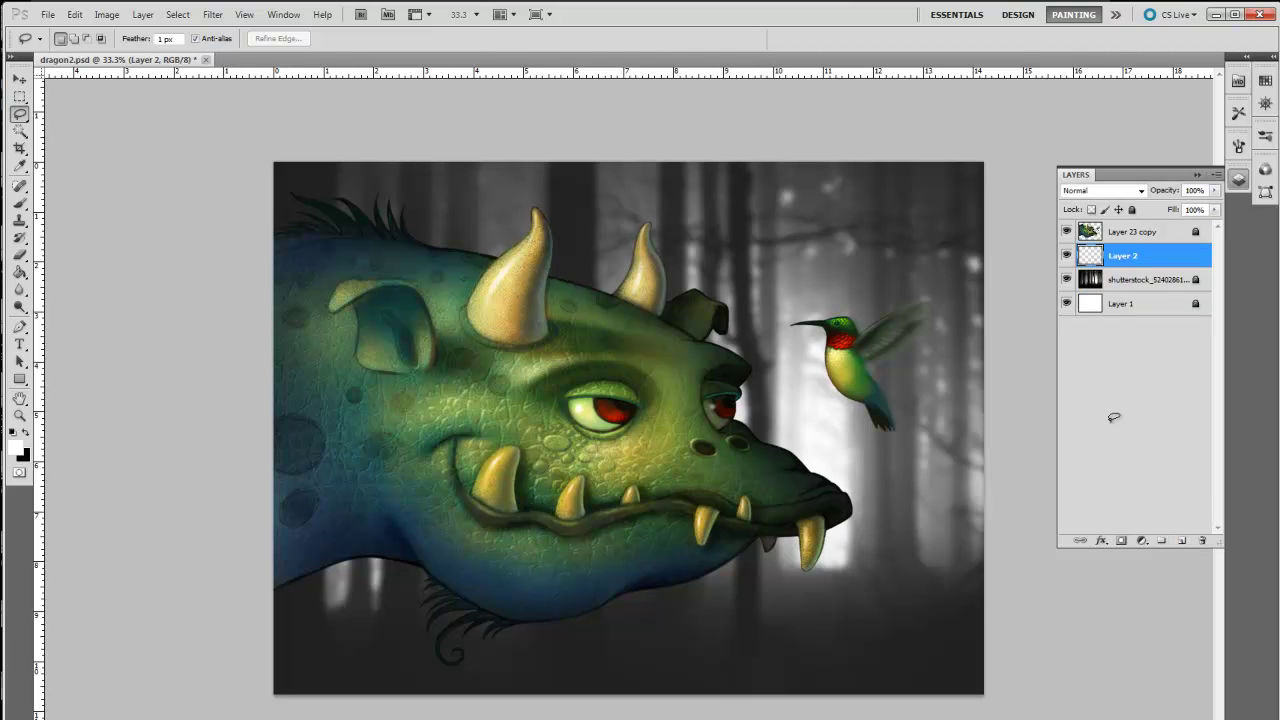
left_click(20, 204)
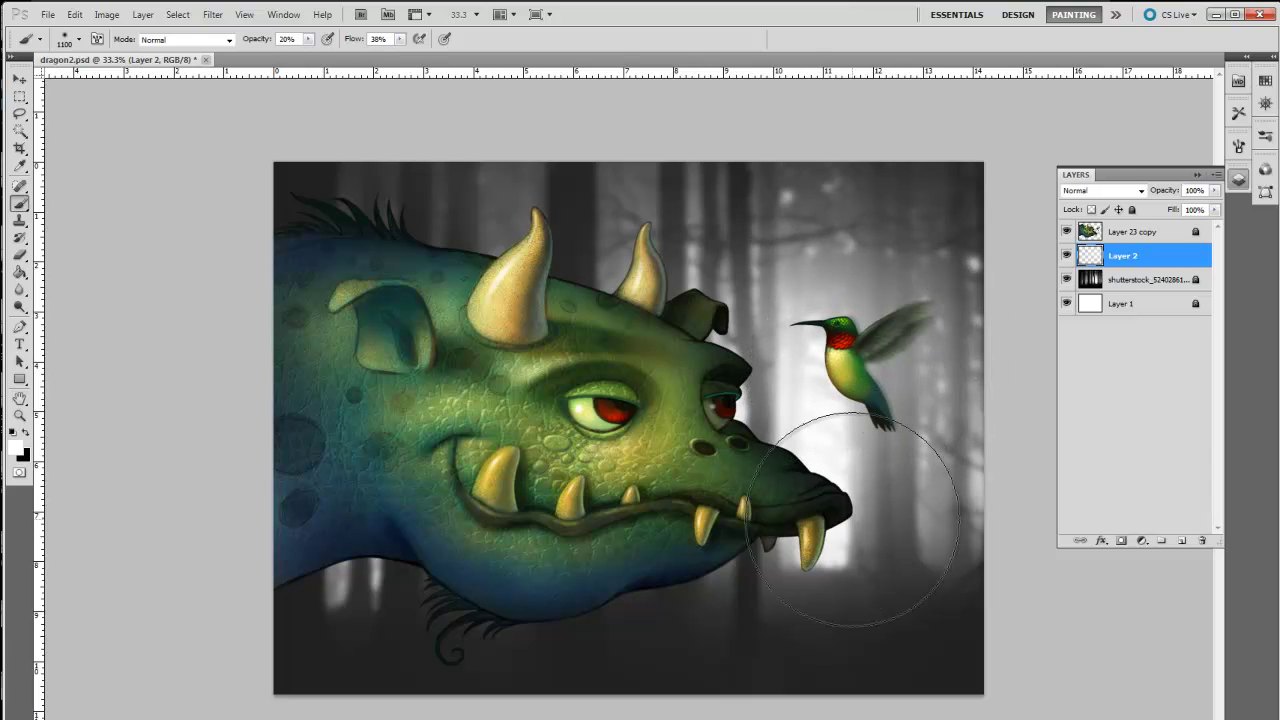
key("bracketleft")
key("bracketleft")
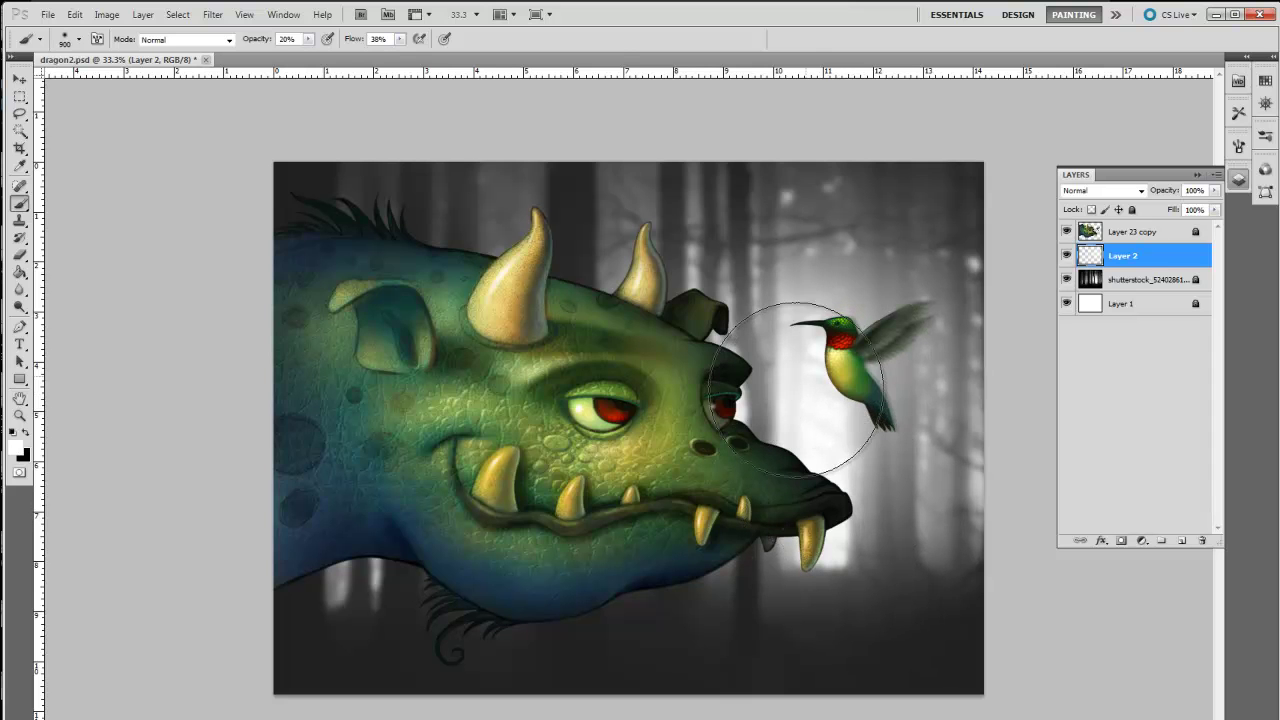
key("bracketleft")
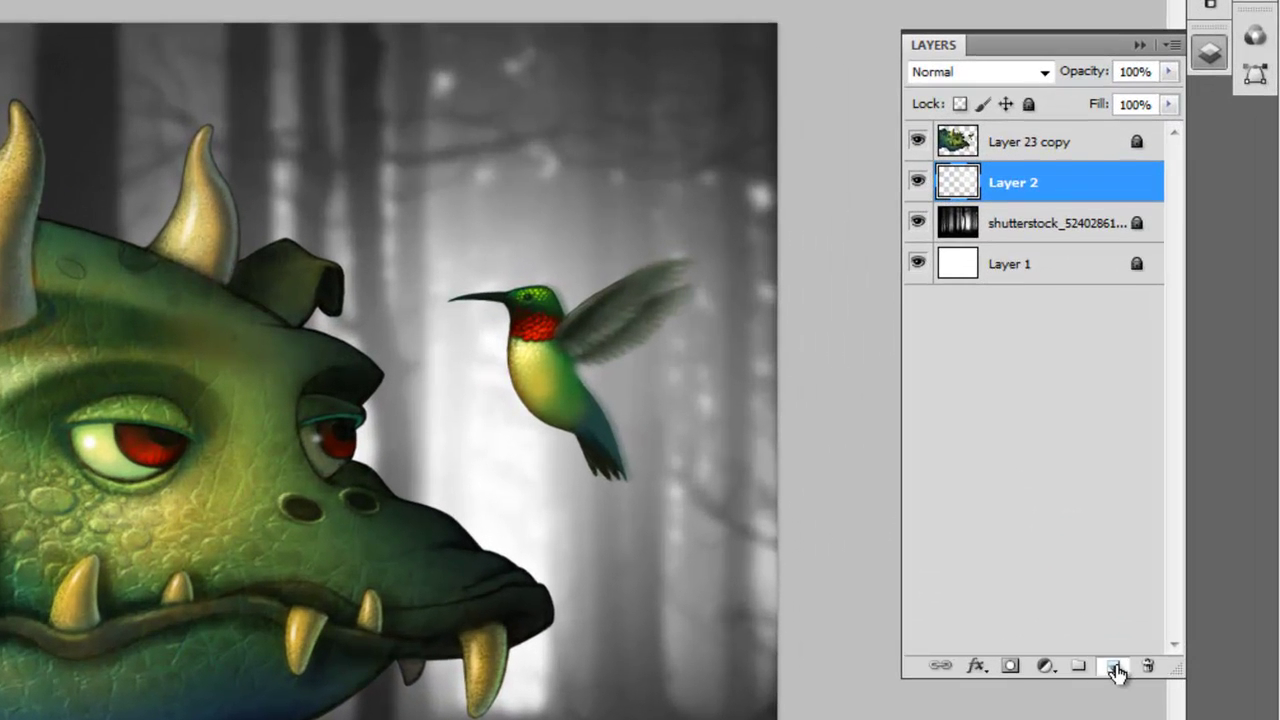
Add a new Layer 3 set to Multiply and paint soft black along the top edge.
left_click(1181, 540)
left_click(1046, 75)
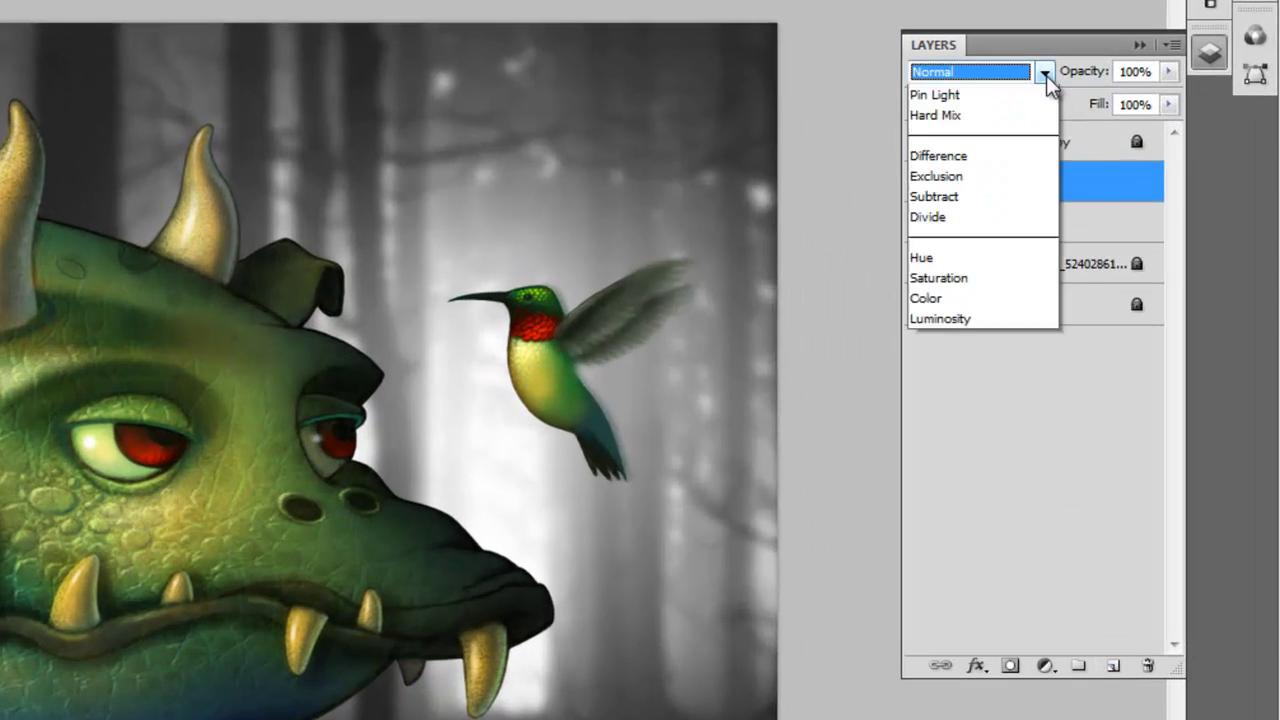
left_click(1005, 174)
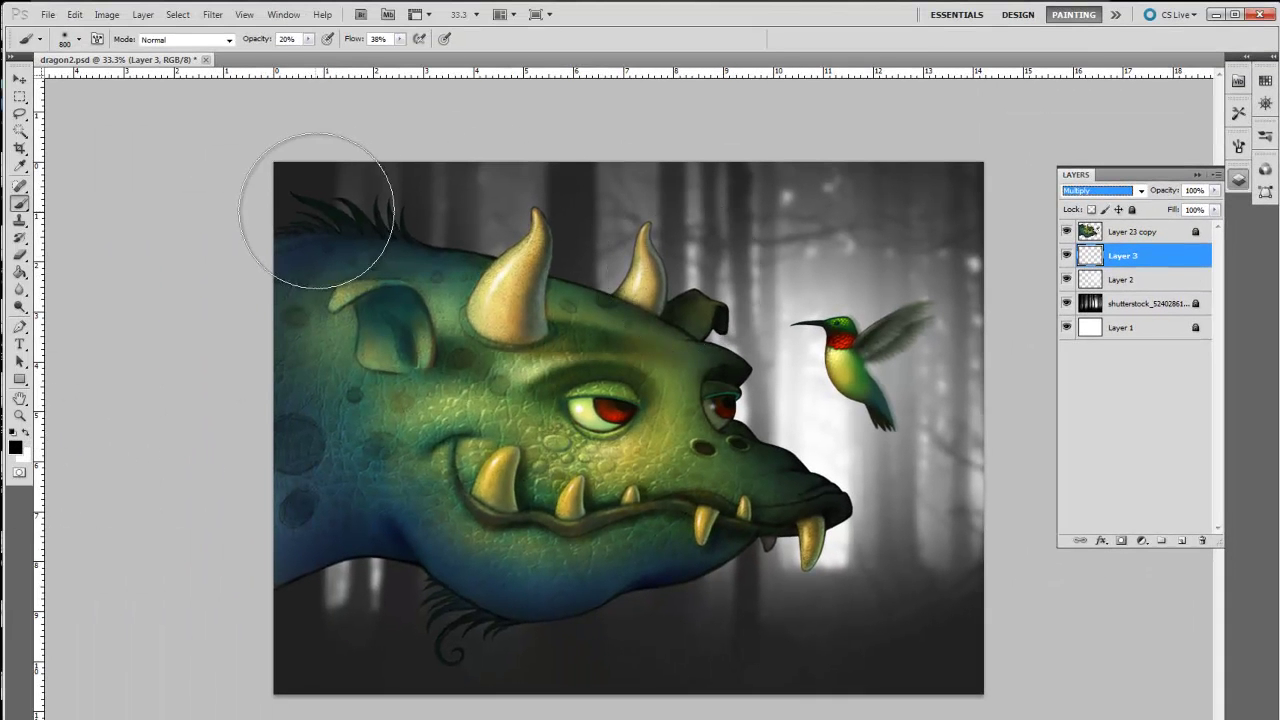
mouse_move(351, 194)
left_mouse_down()
mouse_move(828, 166)
mouse_move(891, 176)
mouse_move(958, 252)
mouse_move(996, 346)
mouse_move(994, 562)
mouse_move(993, 357)
mouse_move(991, 526)
mouse_move(973, 613)
mouse_move(948, 651)
mouse_move(632, 699)
mouse_move(435, 699)
mouse_move(308, 630)
mouse_move(352, 670)
mouse_move(308, 576)
mouse_move(339, 622)
mouse_move(351, 610)
mouse_move(312, 571)
mouse_move(361, 611)
mouse_move(375, 609)
mouse_move(340, 576)
mouse_move(384, 609)
mouse_move(326, 586)
mouse_move(368, 651)
mouse_move(345, 652)
mouse_move(370, 679)
mouse_move(458, 717)
mouse_move(329, 600)
mouse_move(327, 575)
mouse_move(338, 575)
mouse_move(320, 632)
mouse_move(405, 549)
mouse_move(371, 580)
mouse_move(369, 199)
left_mouse_up()
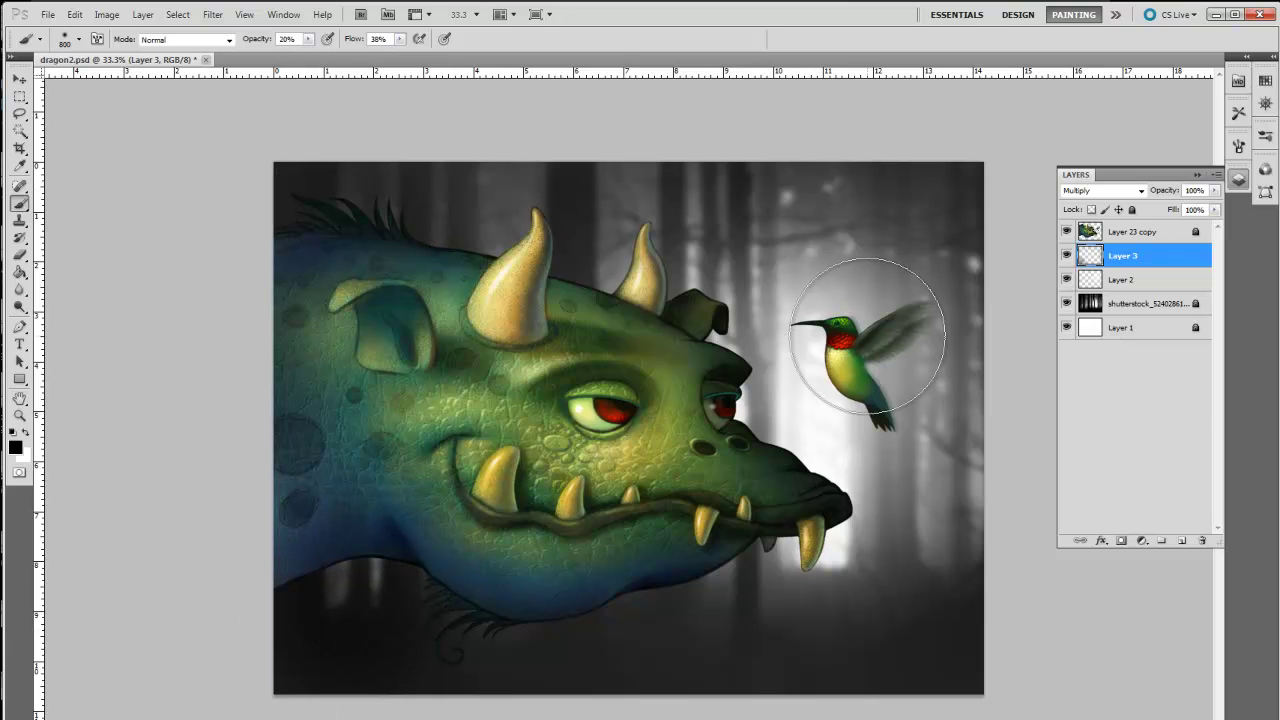